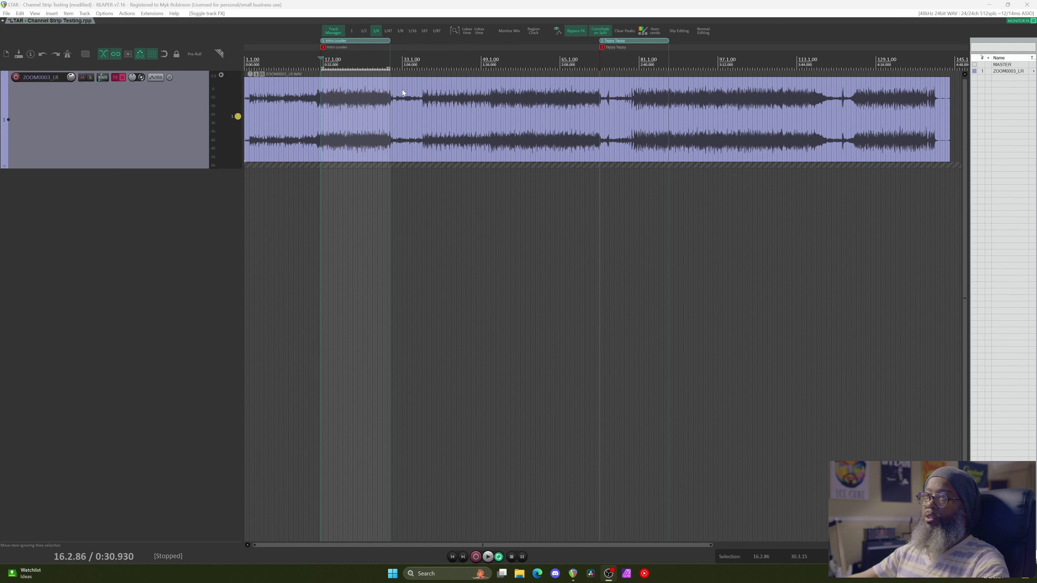
Step: Play the unprocessed track once, without repeat, from just before the Intro Louder region to its end, and stop playback
click(311, 60)
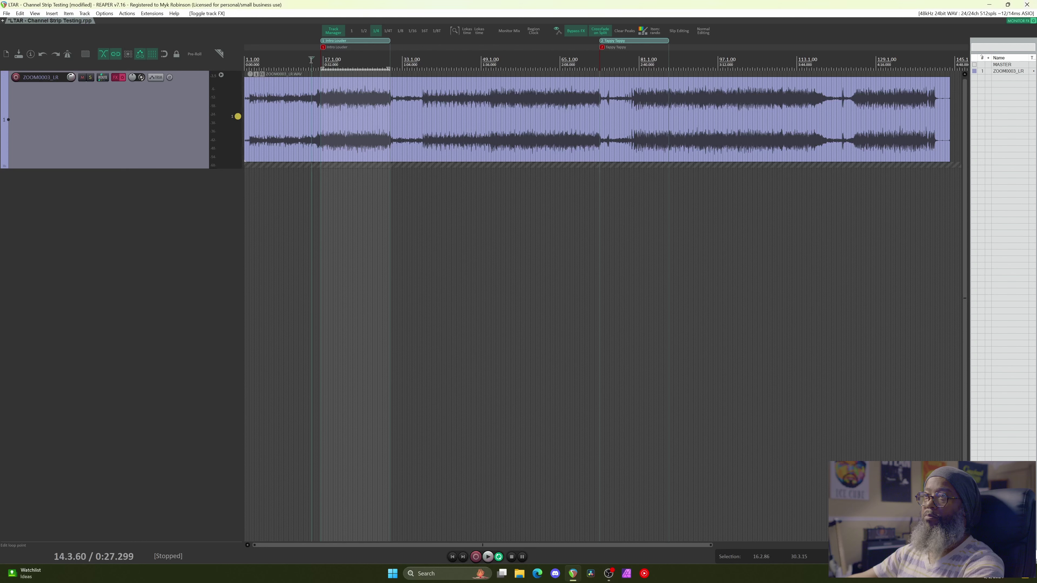
key(space)
key(r)
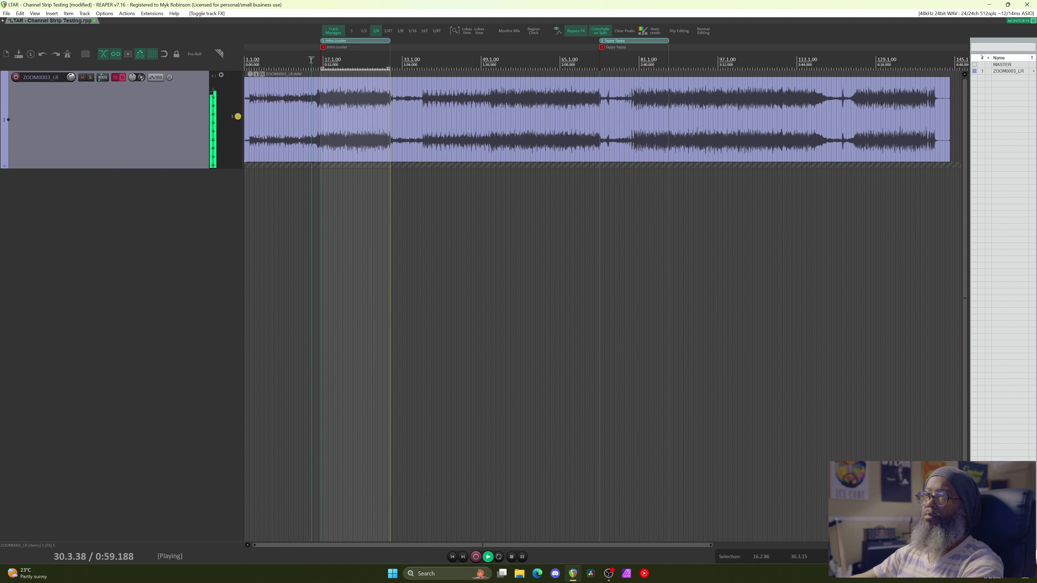
key(space)
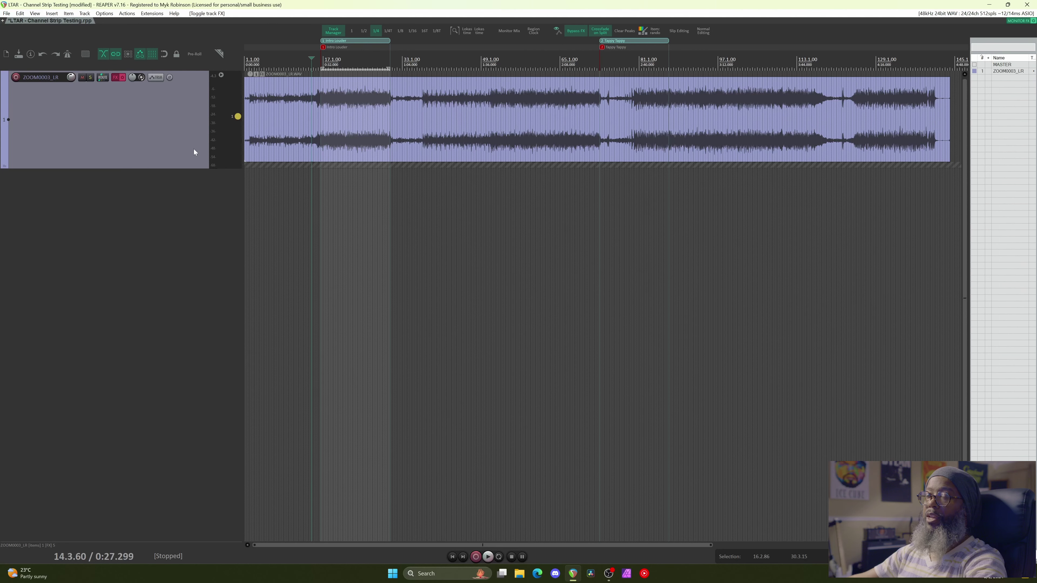
Step: Enable and open the track's FX chain, moving Harrison 32Classic Channel to the head of the list and showing its interface
click(115, 77)
click(122, 78)
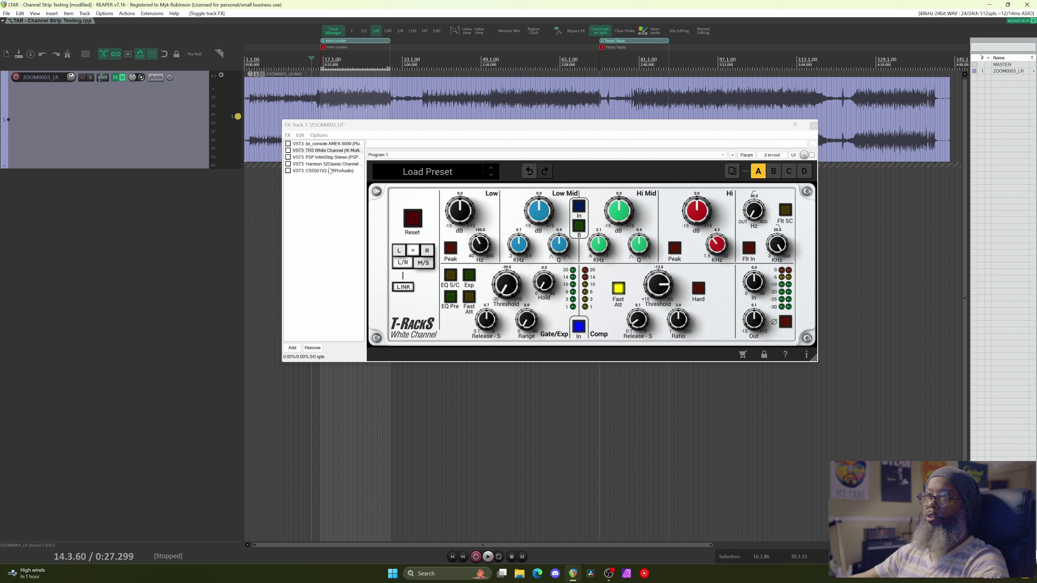
drag(327, 164, 326, 144)
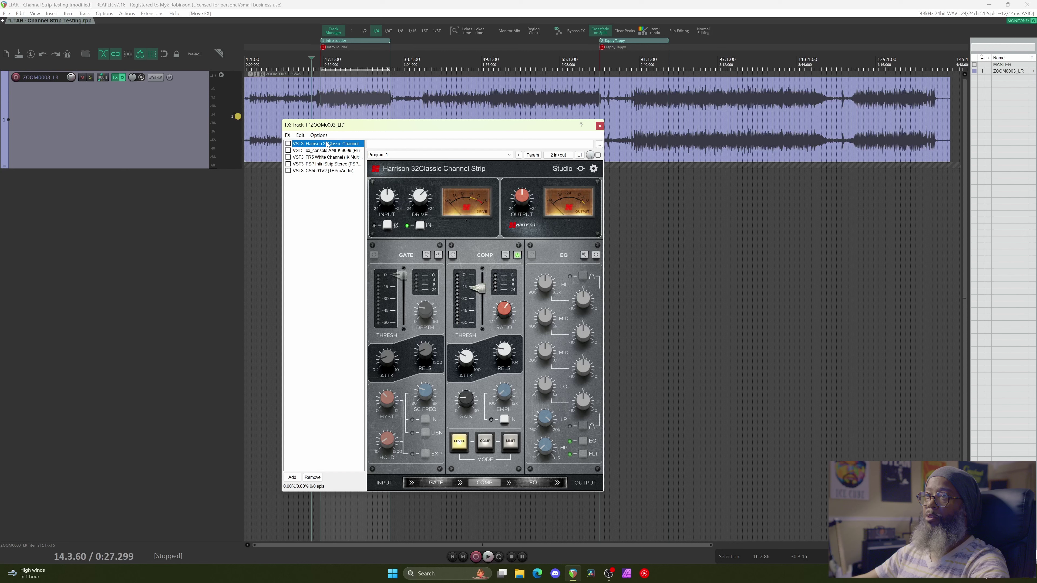
drag(326, 144, 335, 170)
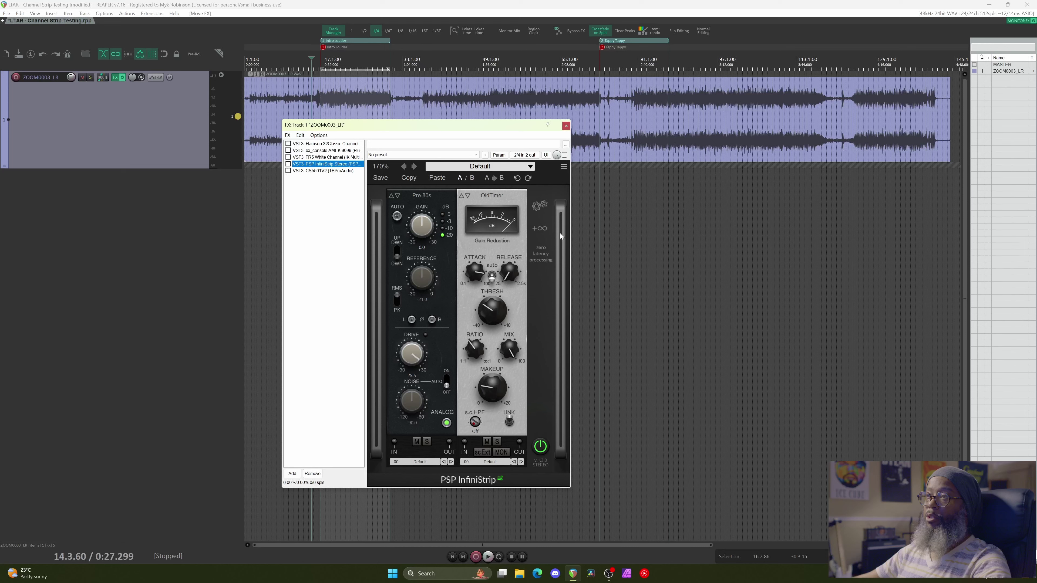
click(343, 144)
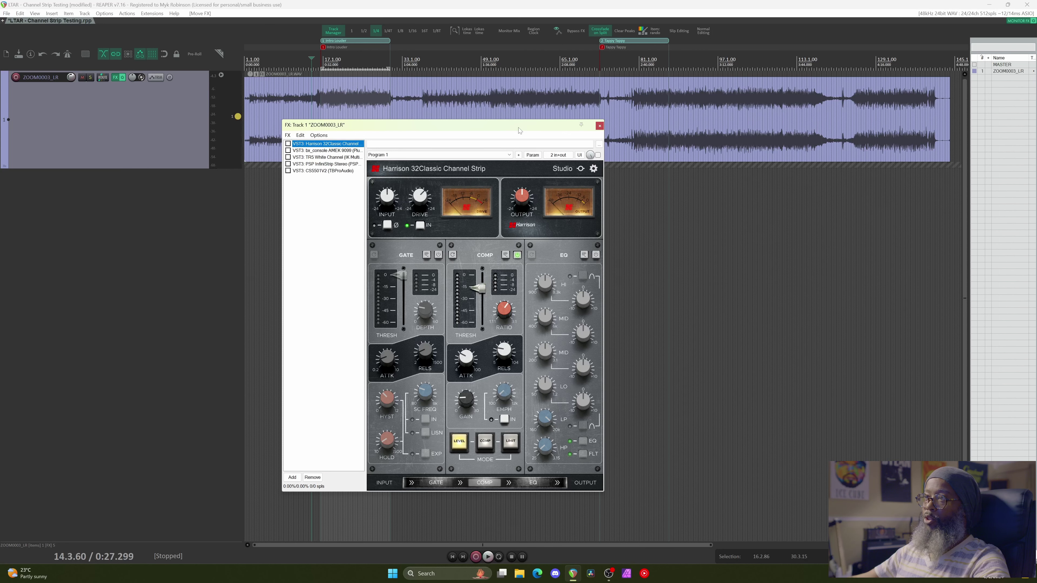
Step: Enlarge the Harrison 32Classic plugin window for a closer view, and shrink it and reposition it over the arrangement
drag(519, 130, 255, 18)
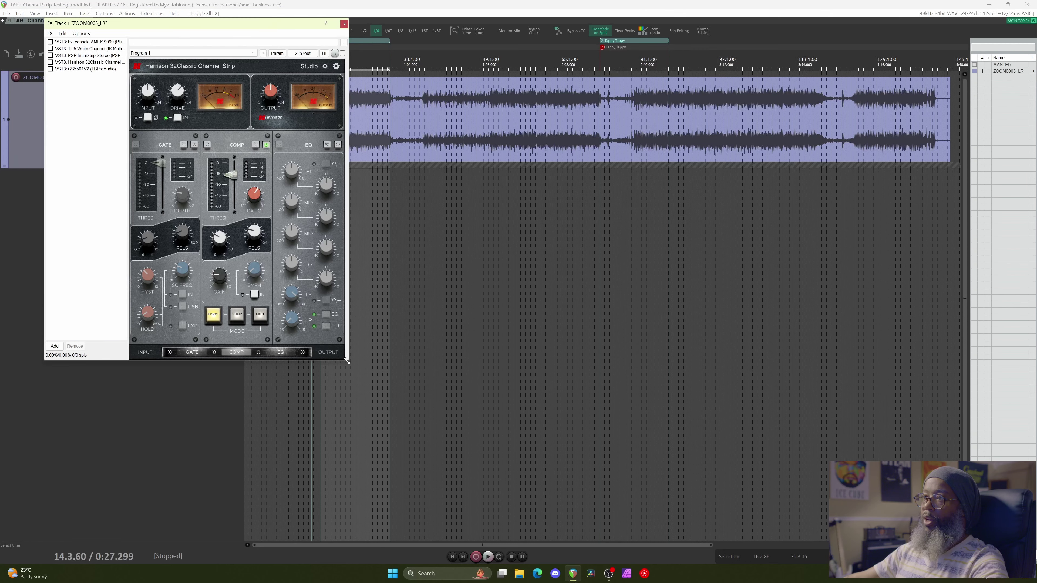
drag(346, 361, 435, 496)
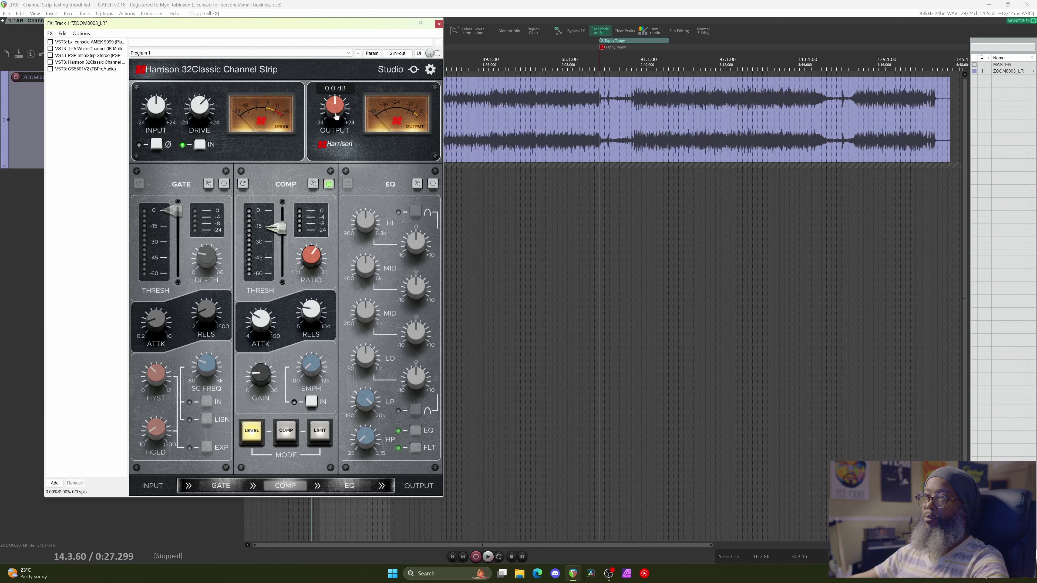
click(329, 185)
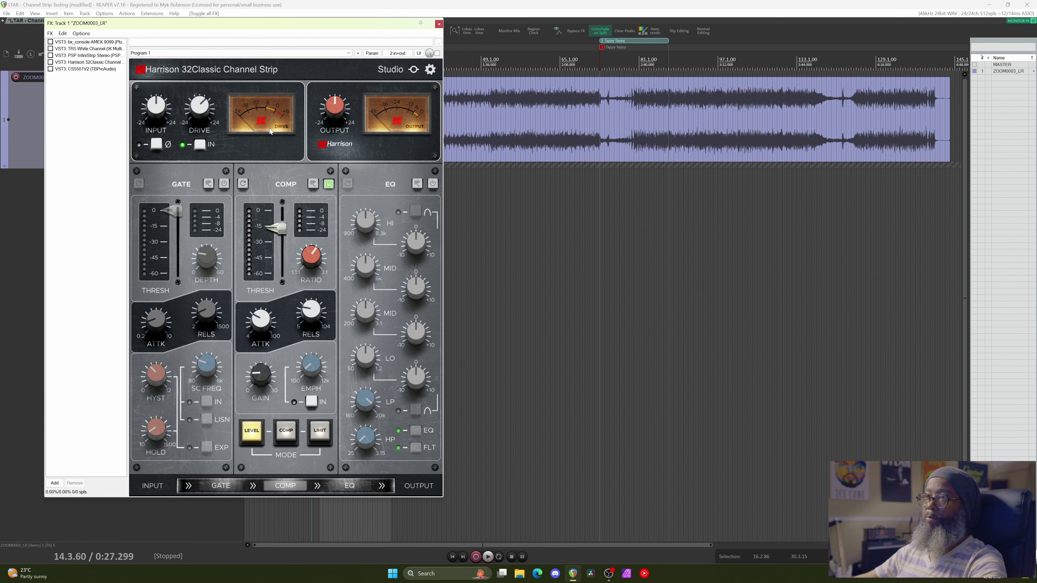
drag(443, 499, 312, 303)
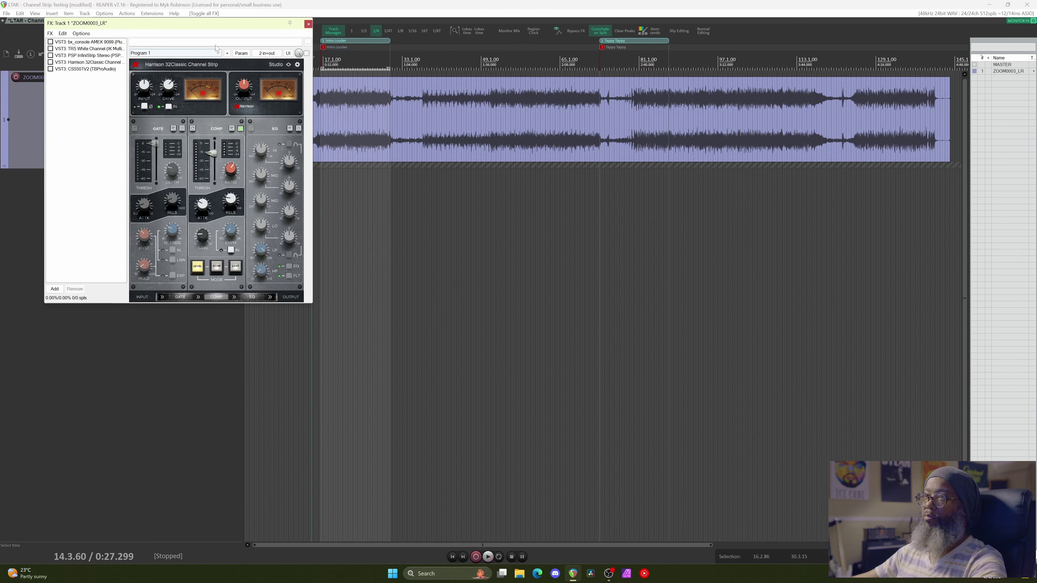
drag(216, 23, 463, 192)
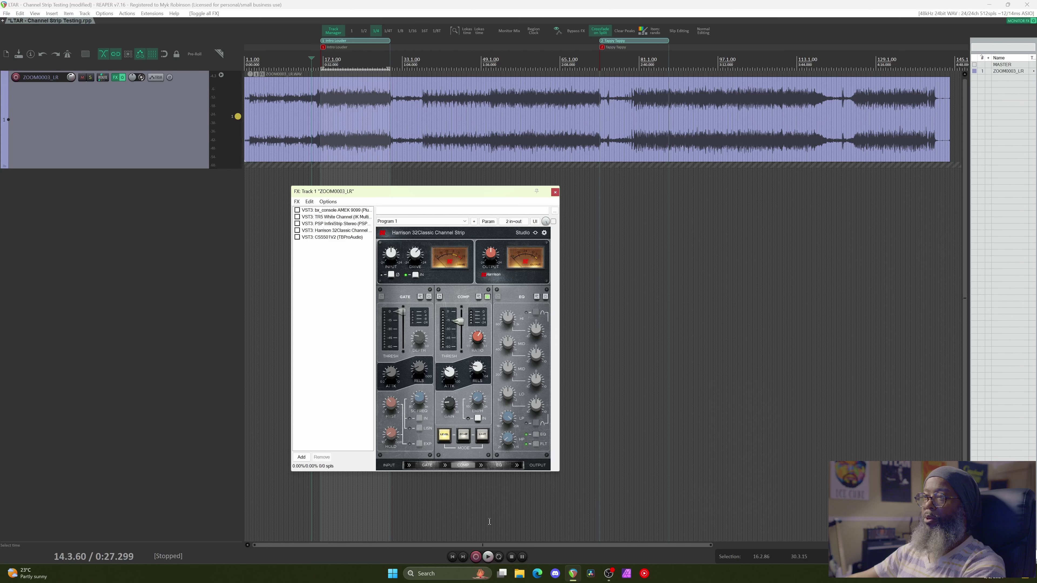
Step: Turn repeat playback on and enlarge the Harrison 32Classic plugin window so its controls are readable
click(499, 557)
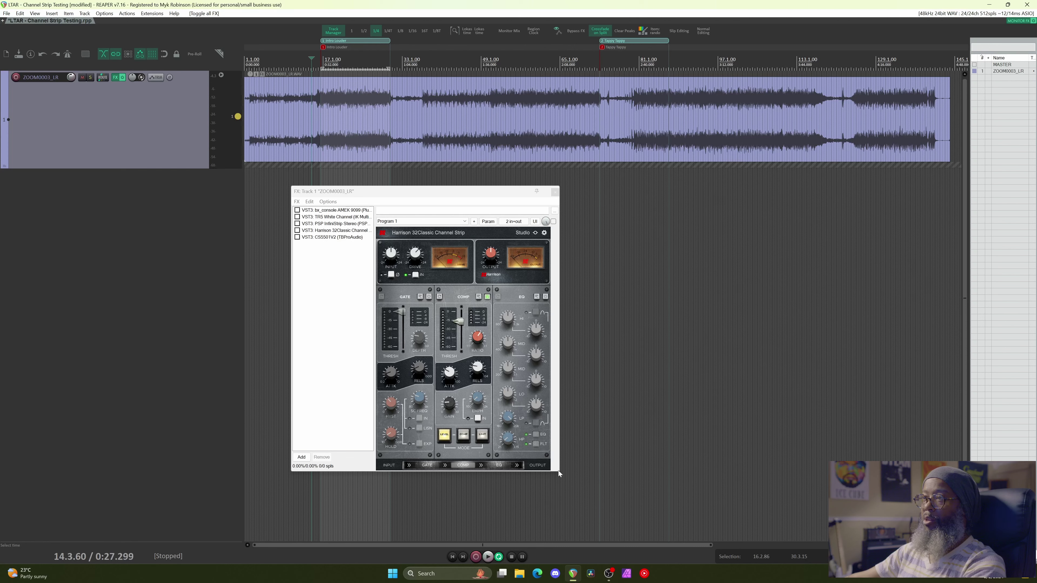
mouse_move(459, 328)
drag(559, 471, 641, 542)
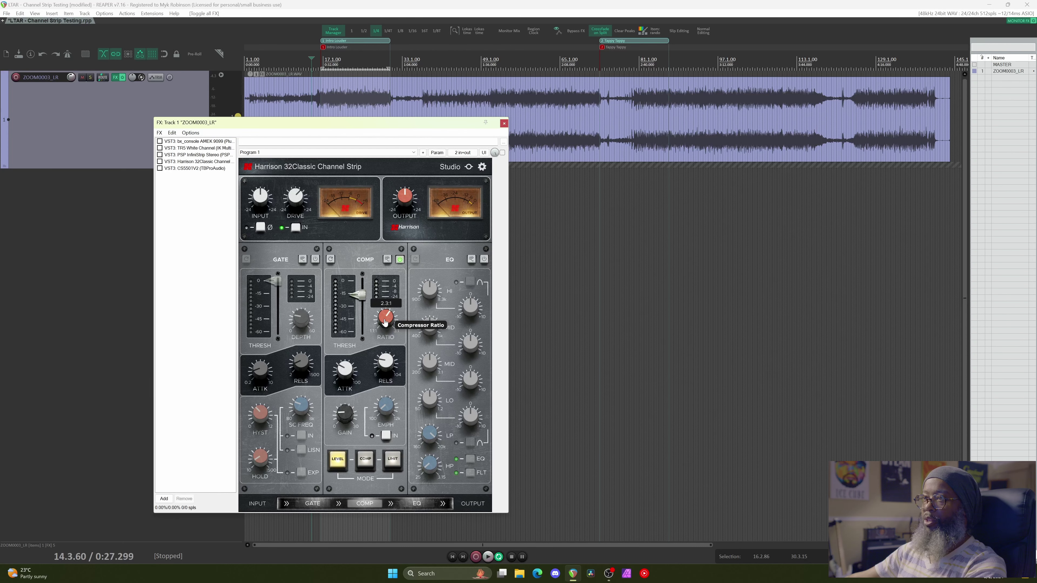
Step: Set the Harrison 32Classic compressor ratio to 3
double_click(385, 322)
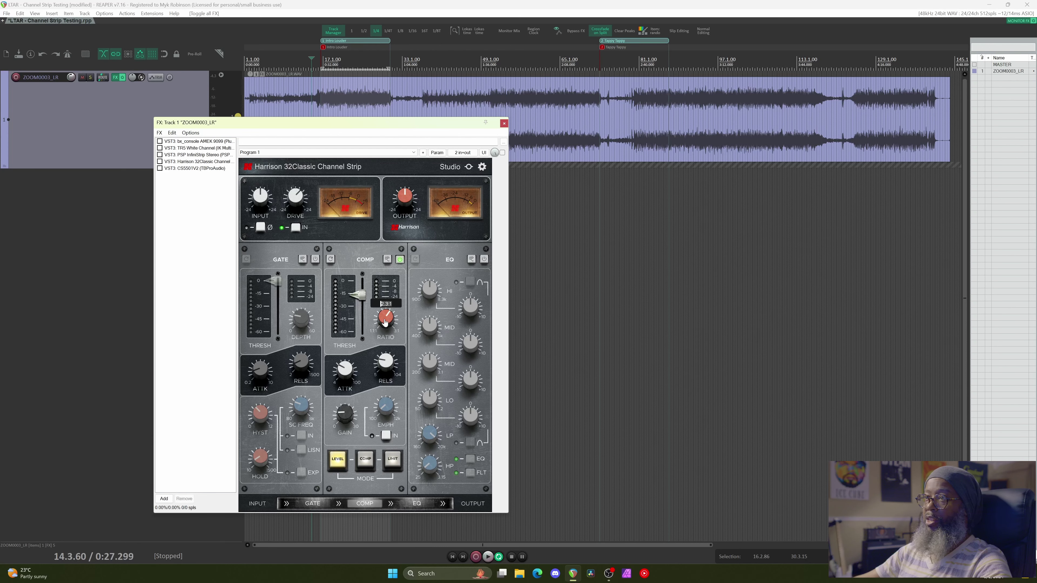
text(3)
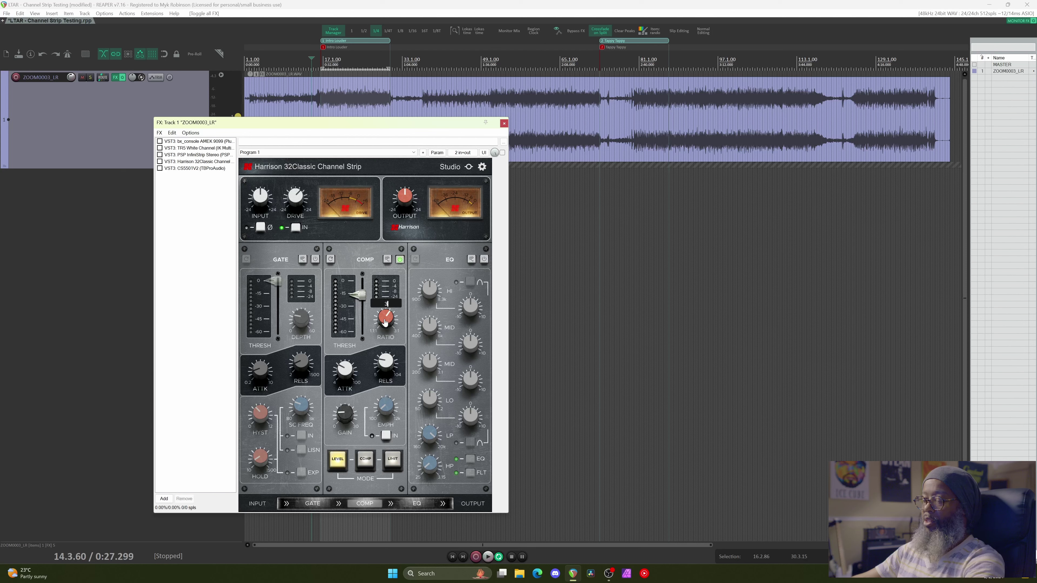
key(Return)
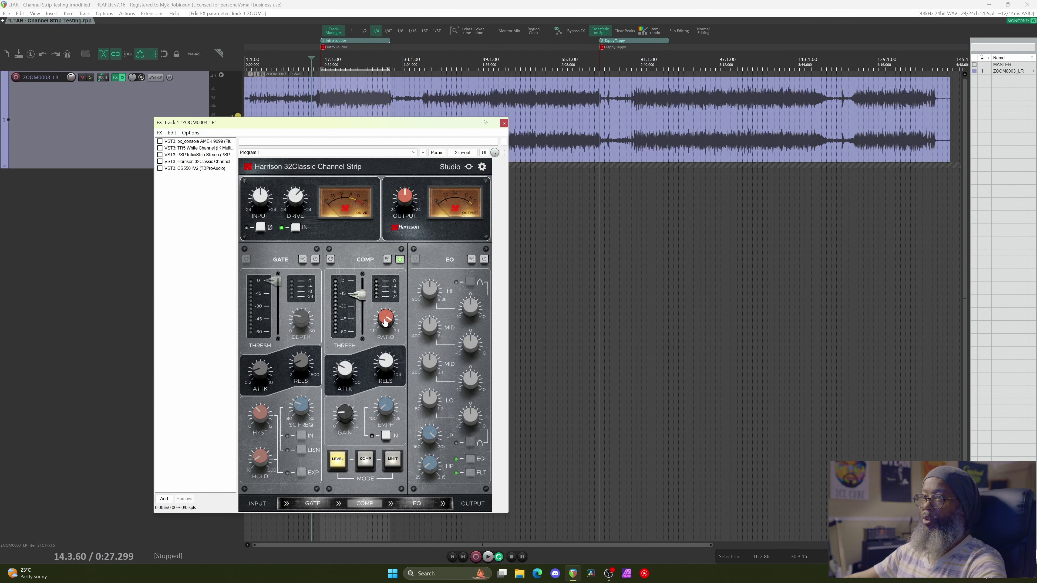
Step: Play the looped section to compare the sound with Harrison 32Classic bypassed and engaged, and stop playback
key(space)
click(503, 152)
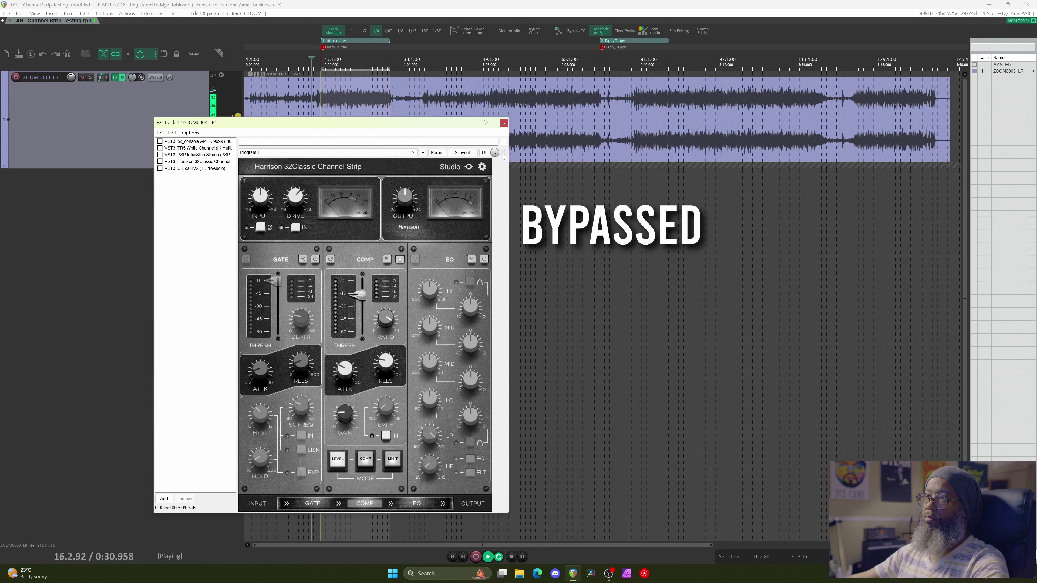
click(502, 153)
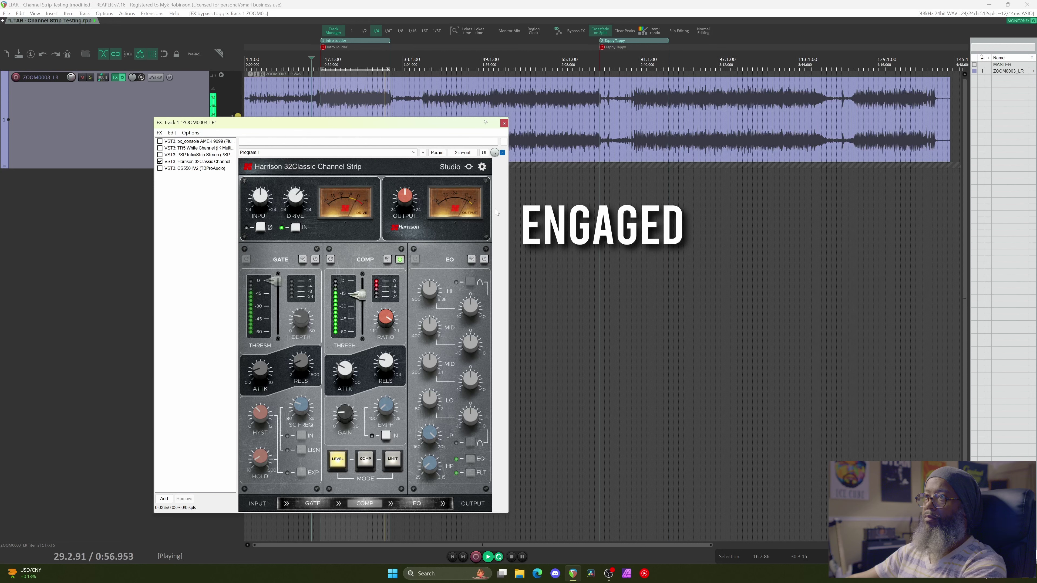
key(space)
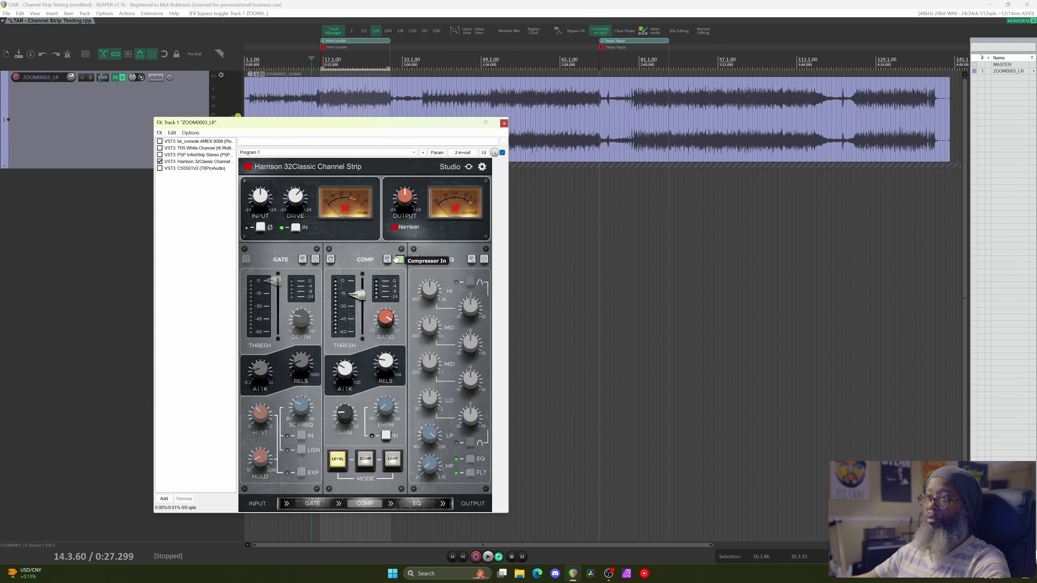
Step: Bypass Harrison 32Classic, engage PSP InfiniStrip Stereo in the FX chain and show its interface
mouse_move(353, 310)
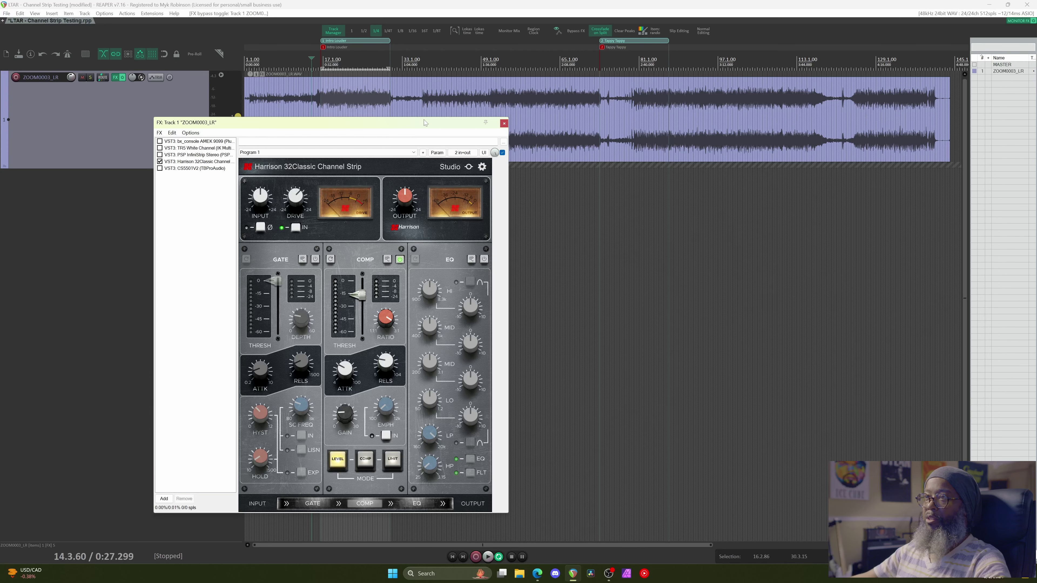
mouse_move(354, 296)
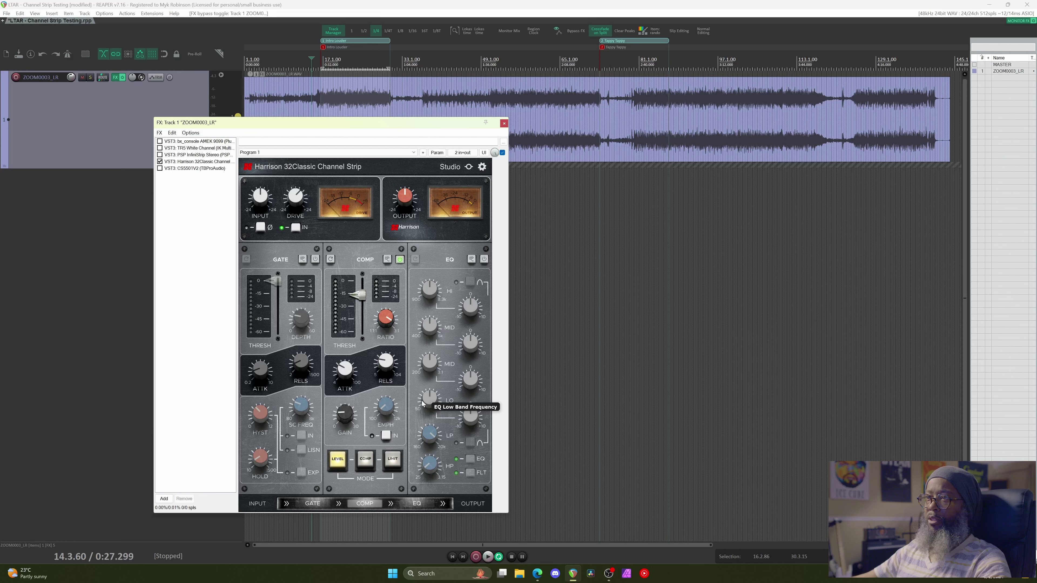
mouse_move(385, 314)
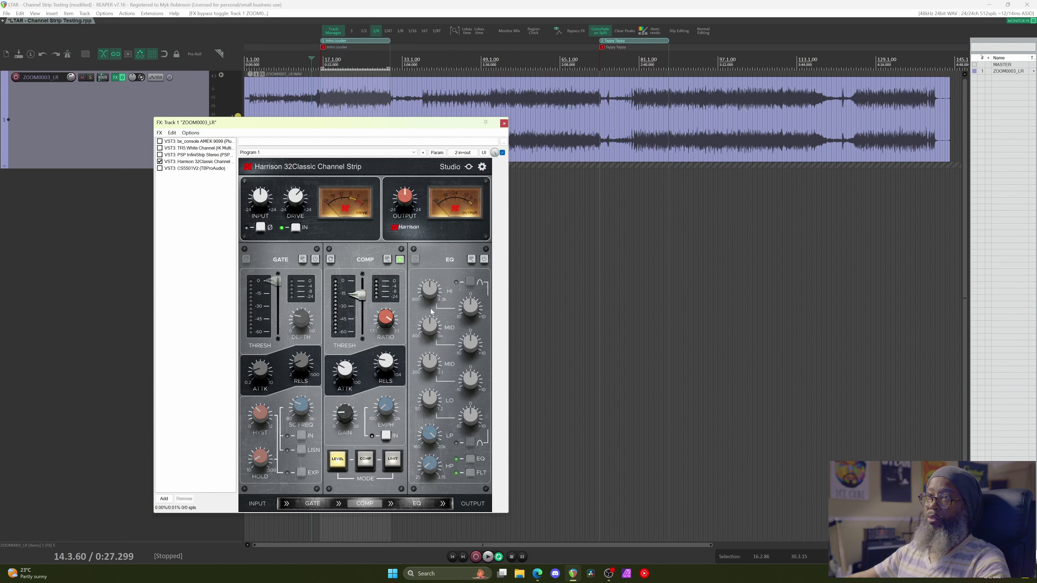
click(160, 161)
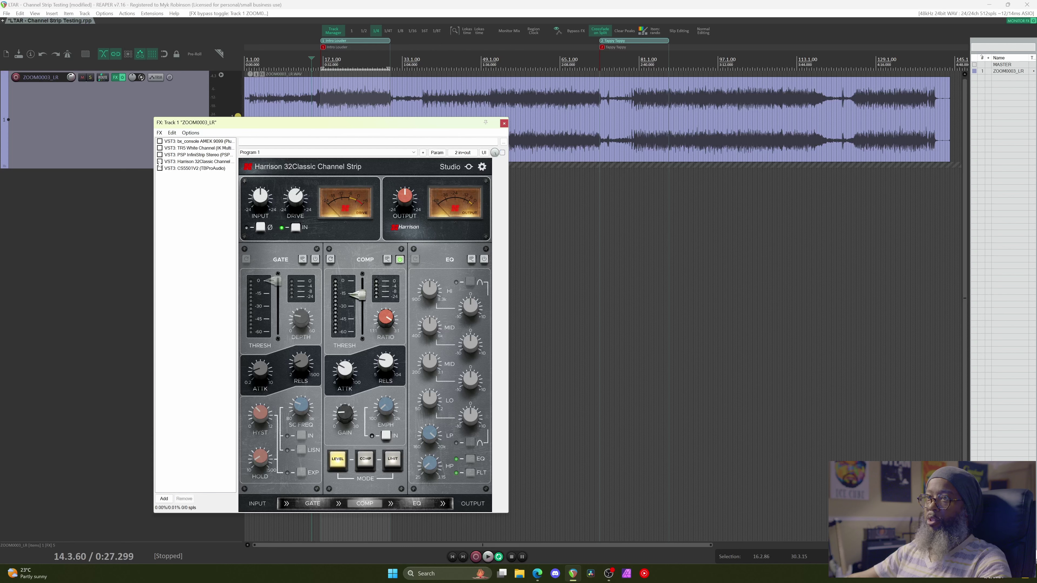
click(160, 155)
click(182, 154)
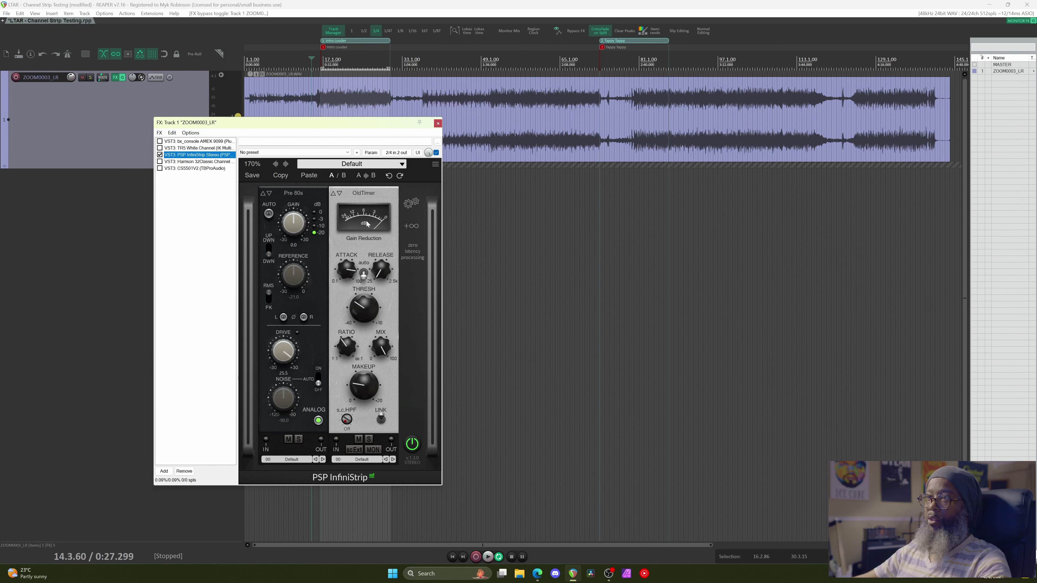
Step: Examine PSP InfiniStrip's available compressor types and the OldTimer module's attack, release, ratio and makeup controls
click(363, 192)
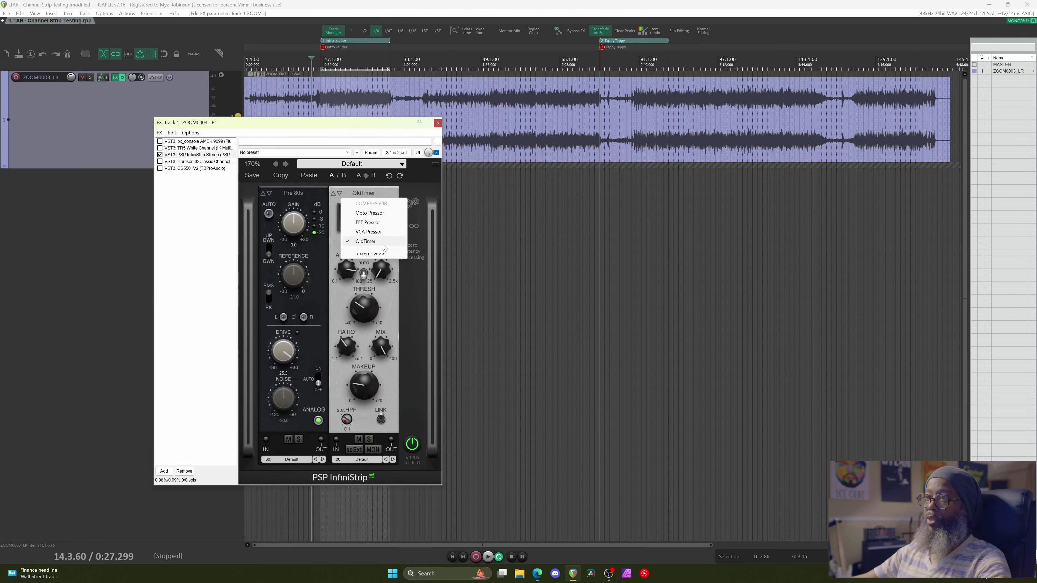
click(377, 125)
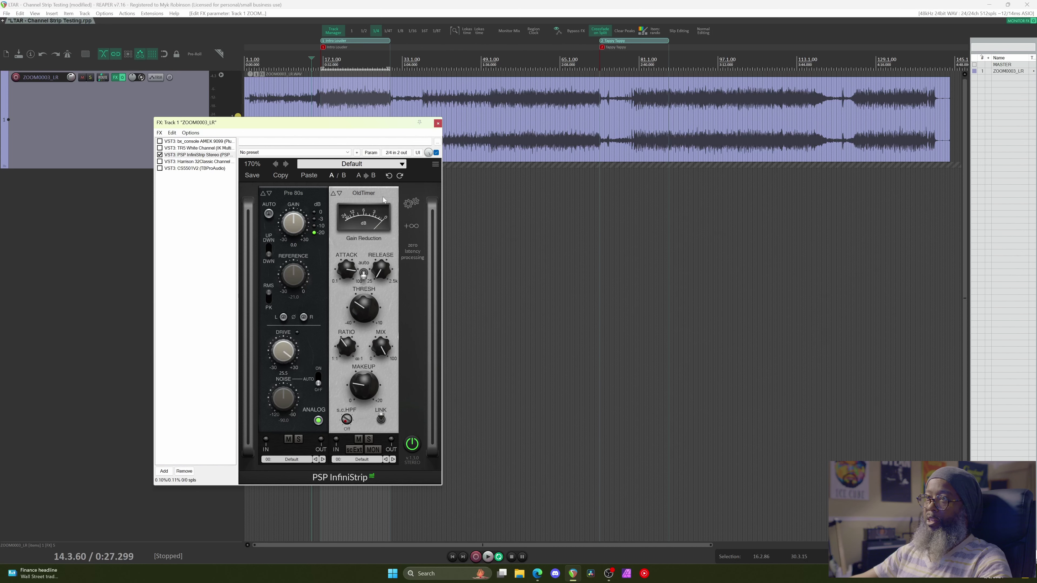
mouse_move(352, 274)
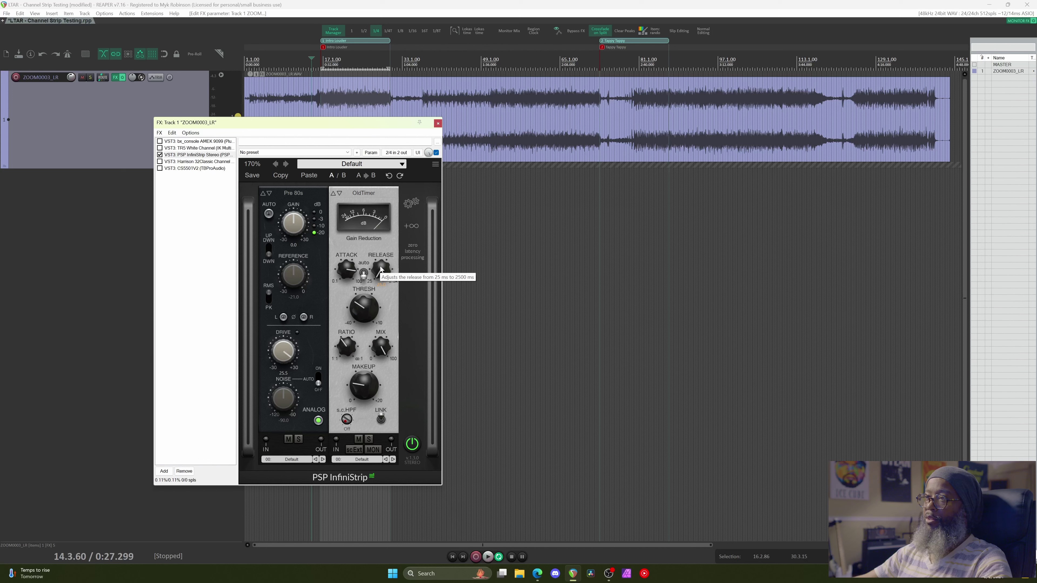
mouse_move(348, 356)
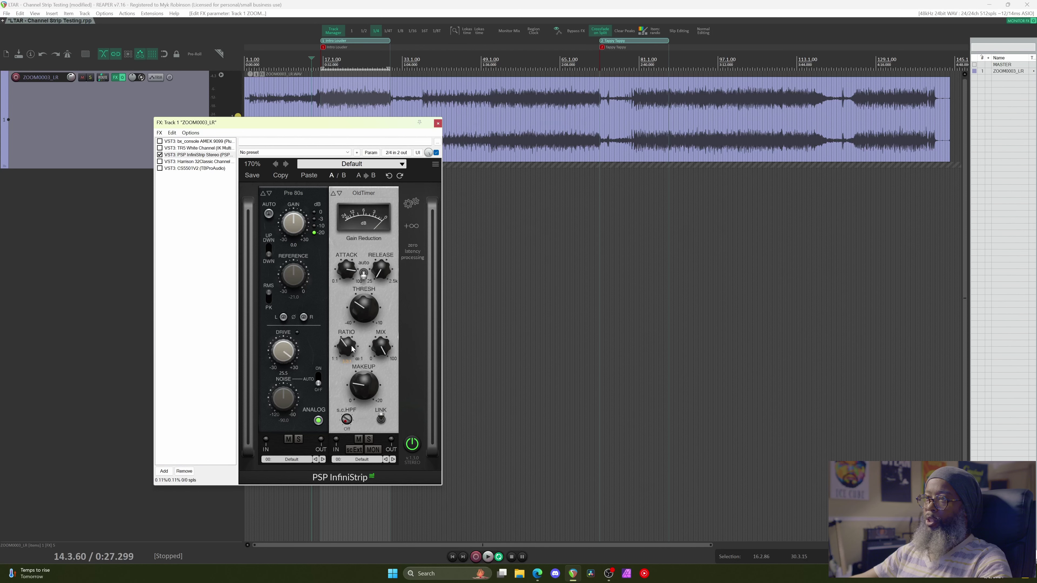
mouse_move(364, 384)
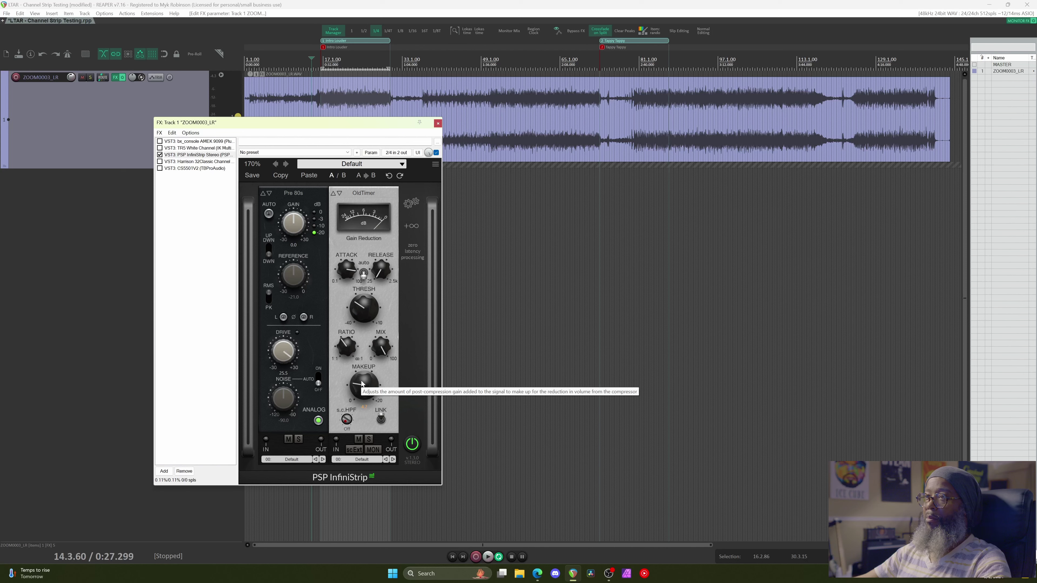
Step: Bypass PSP InfiniStrip, engage the T-RackS White Channel in the FX chain and show its interface
click(159, 154)
click(160, 148)
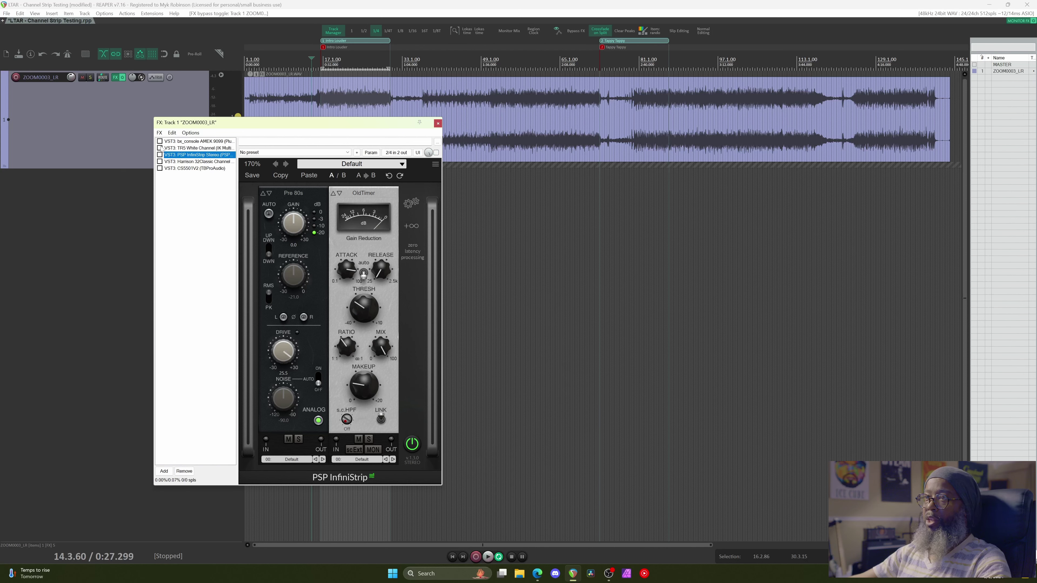
click(186, 149)
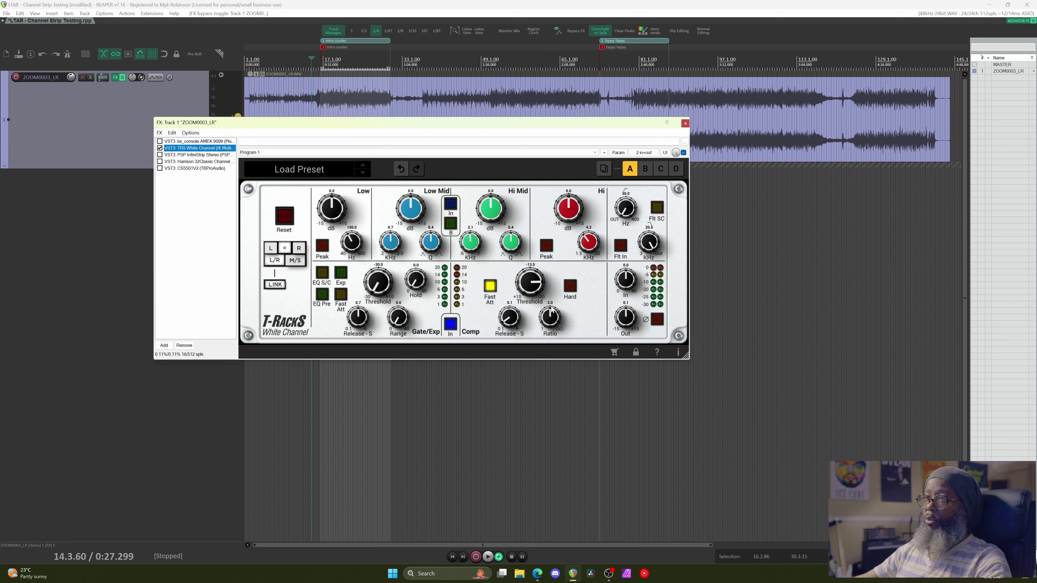
Step: Bypass the T-RackS White Channel, engage bx_console AMEK 9099 in the FX chain and show its interface
click(160, 148)
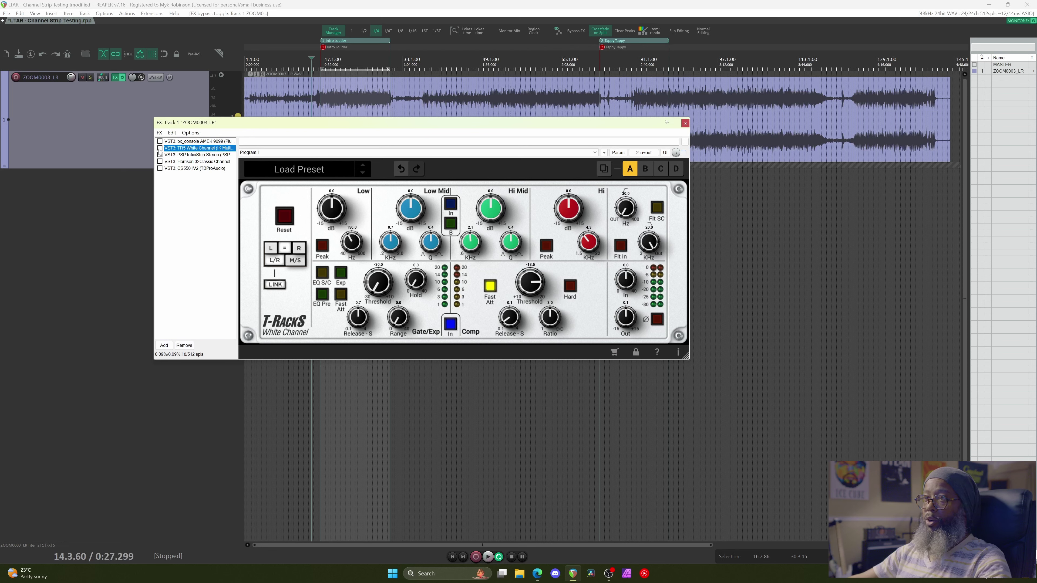
click(160, 141)
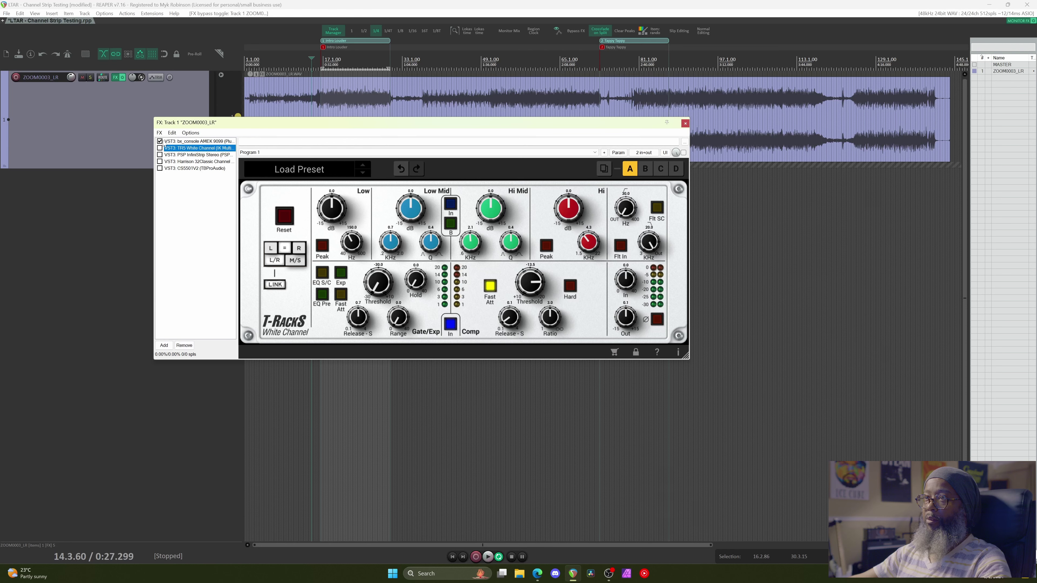
click(191, 142)
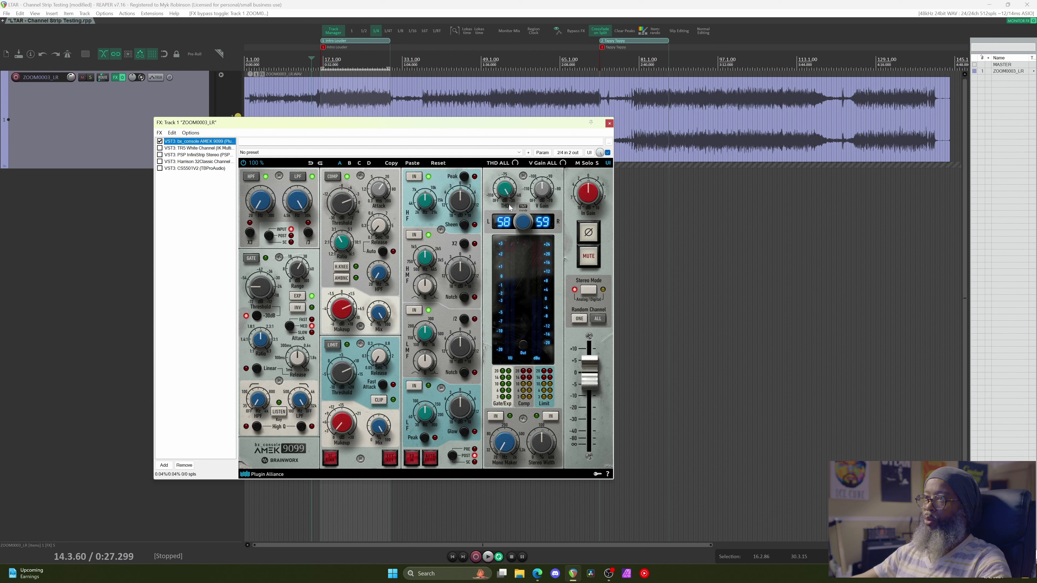
Step: Bypass bx_console AMEK 9099 in the FX chain and show the CS-5501 V2 interface
click(384, 193)
scroll(384, 193, down, 1)
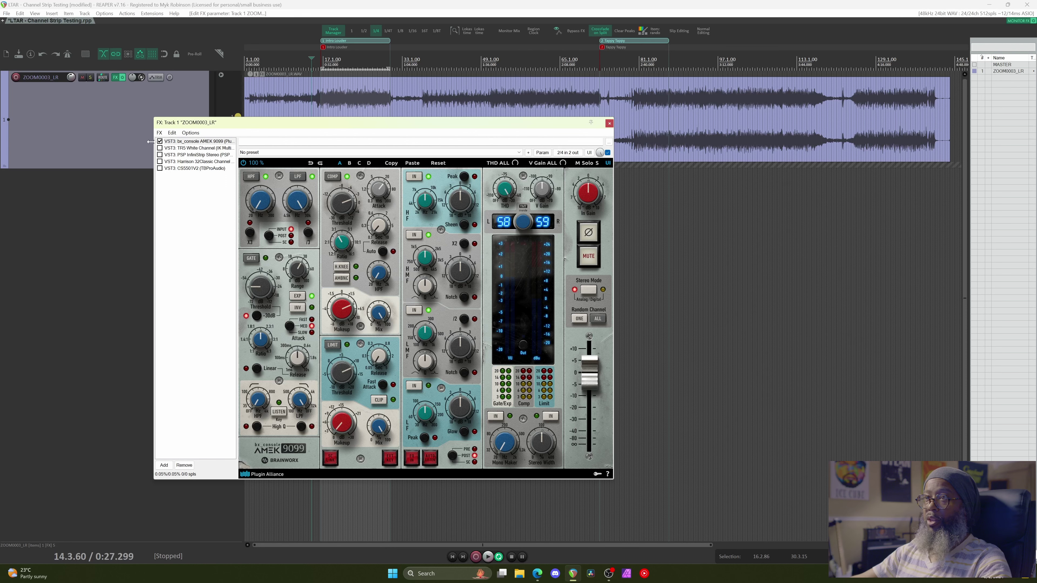
click(160, 141)
click(186, 169)
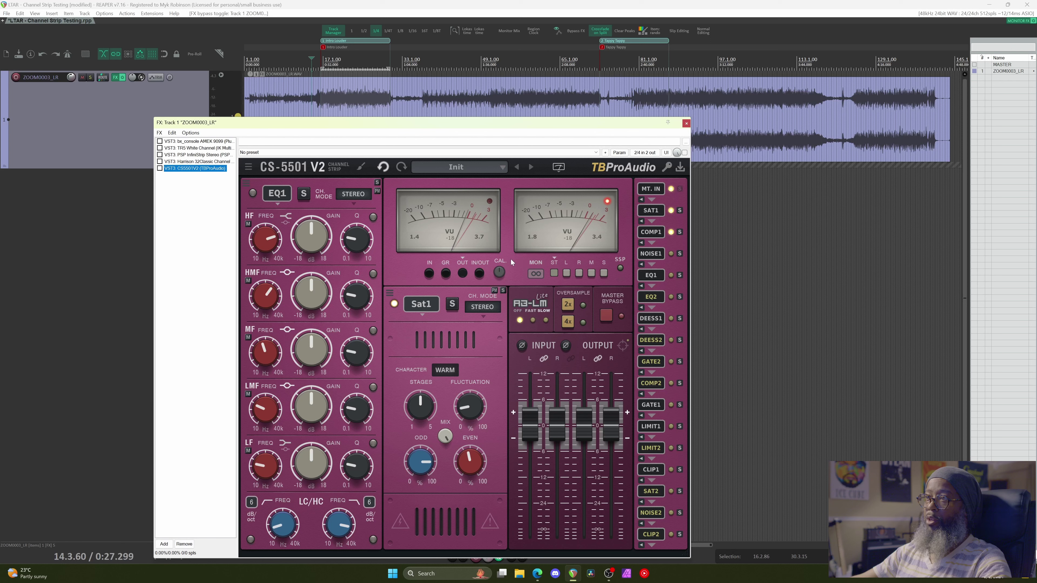
Step: Examine the modules available for the Sat1 slot in CS-5501 V2 and the Comp1 compressor's settings
click(604, 179)
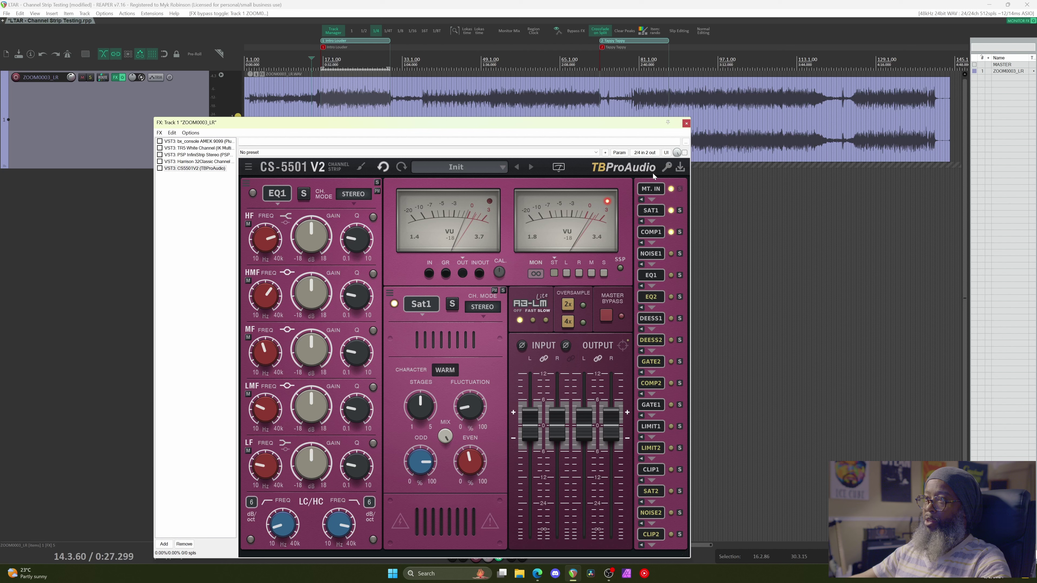
click(653, 212)
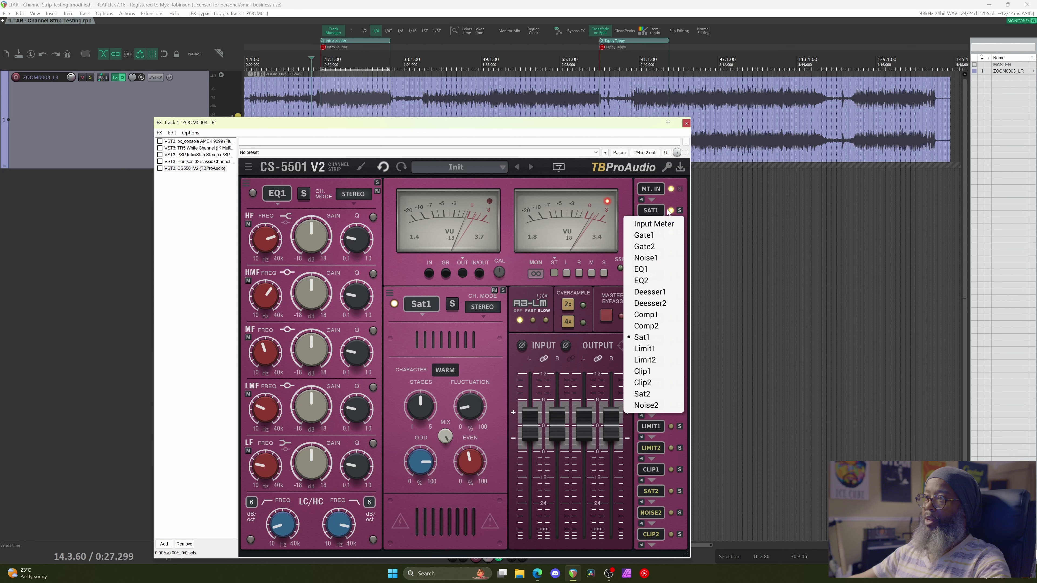
click(683, 200)
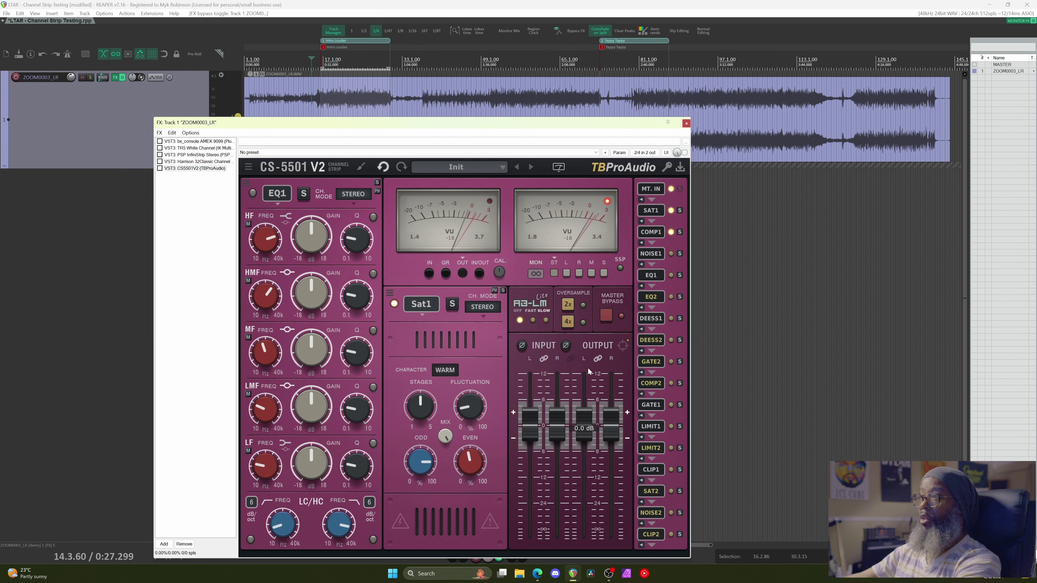
shift+click(650, 232)
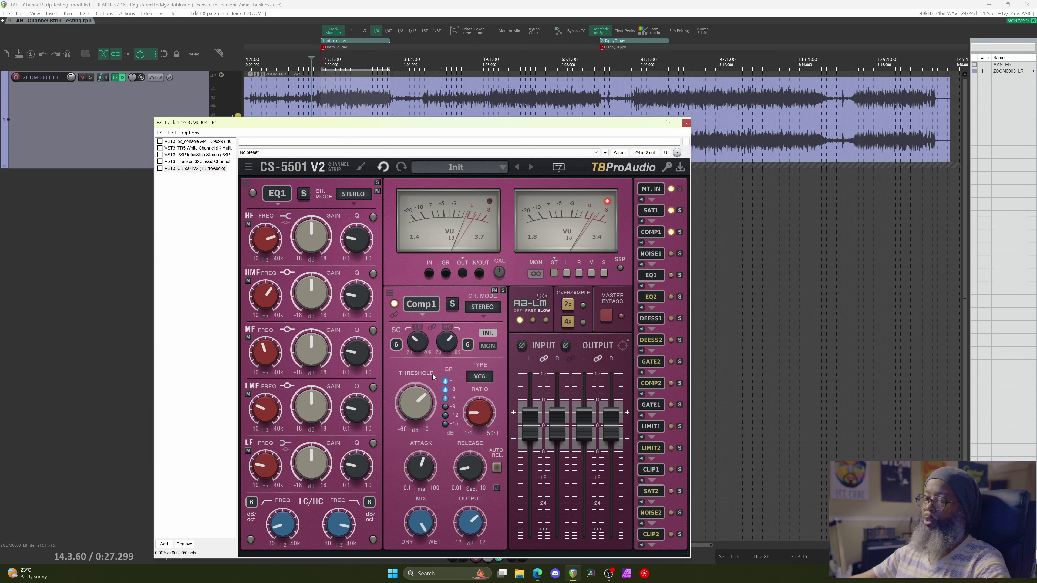
mouse_move(366, 410)
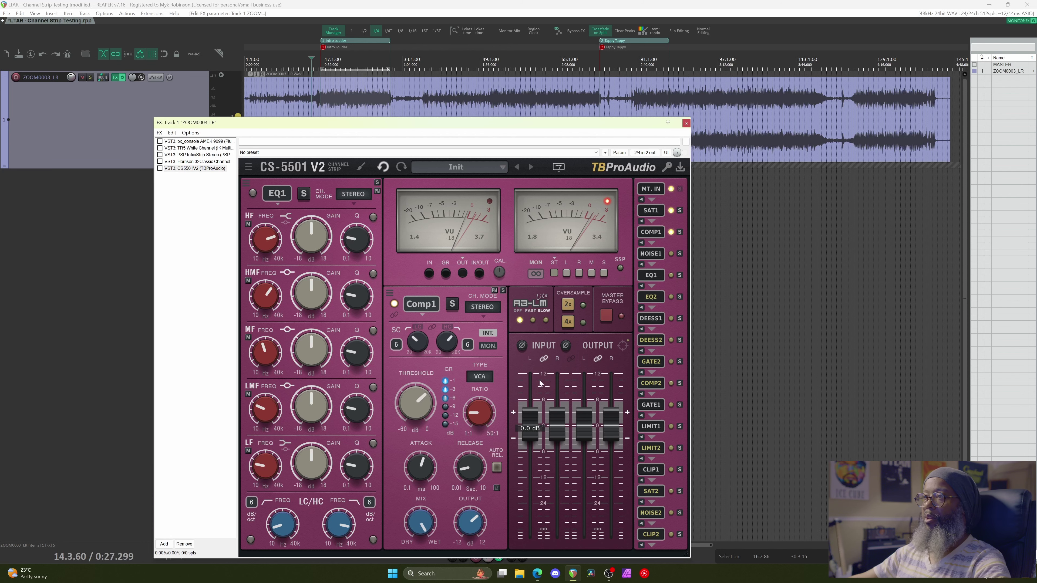
Step: Move Harrison 32Classic to the first slot of the FX chain and engage it
click(196, 141)
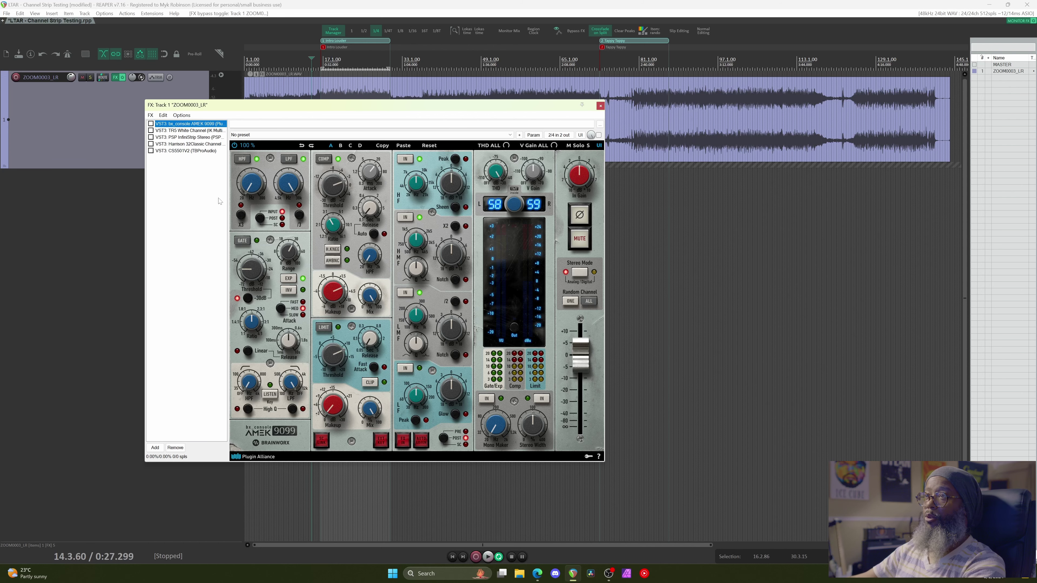
drag(185, 147, 185, 125)
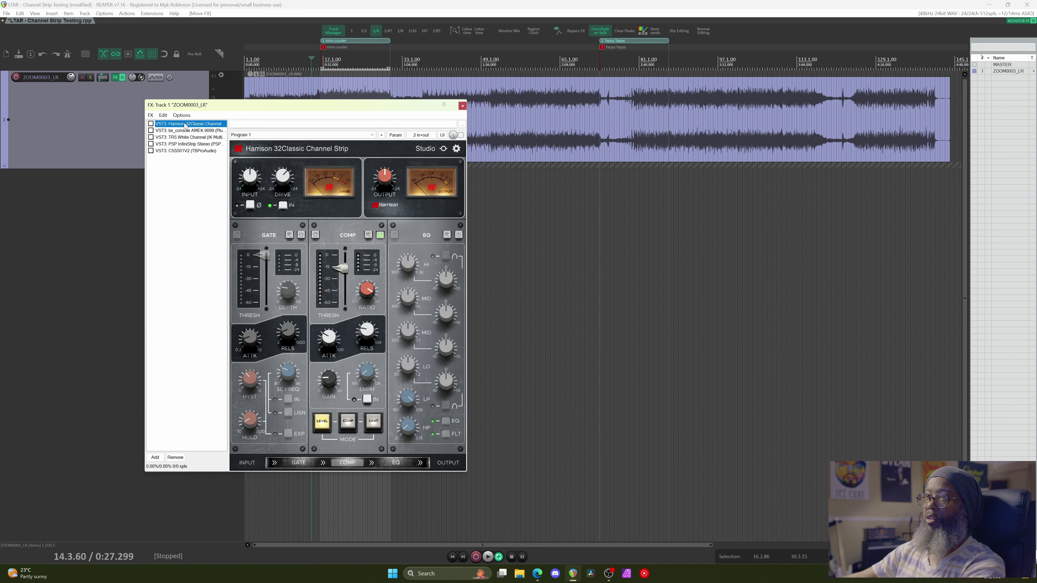
click(151, 123)
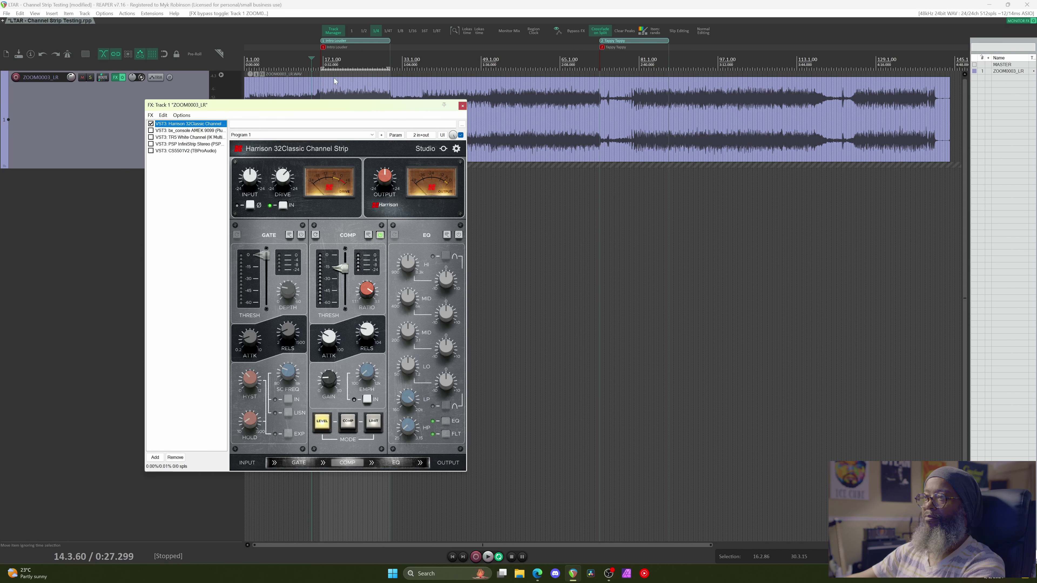
Step: Audition Harrison 32Classic, AMEK 9099, T-RackS White Channel, PSP InfiniStrip and CS-5501 V2 one at a time during playback, and stop
key(space)
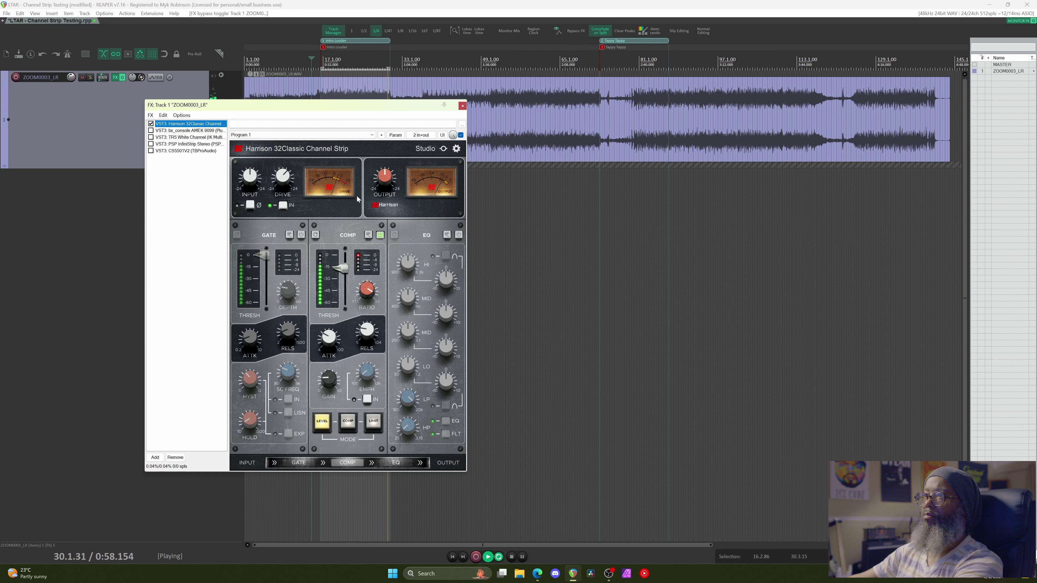
click(162, 131)
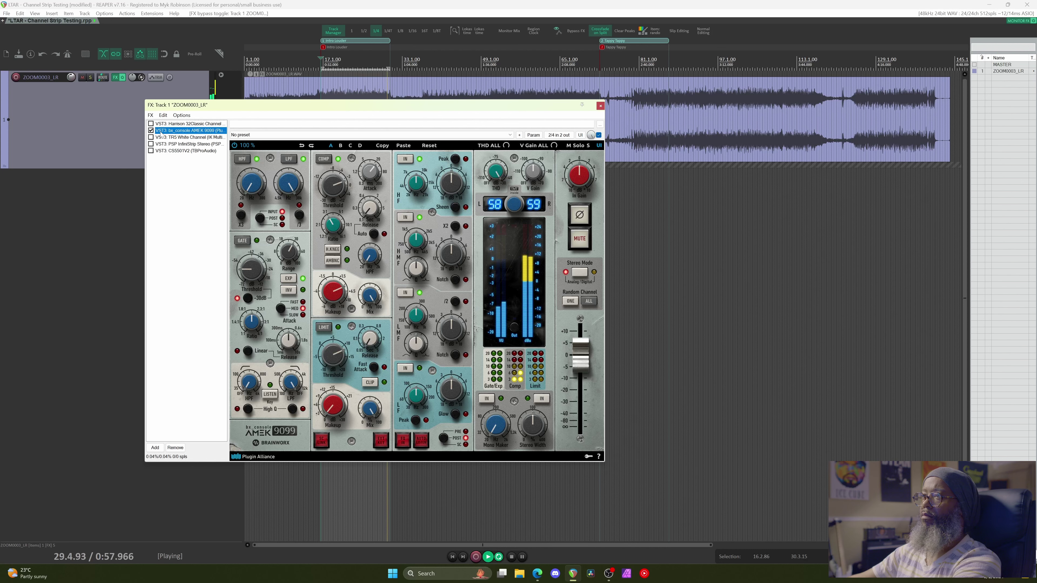
click(166, 138)
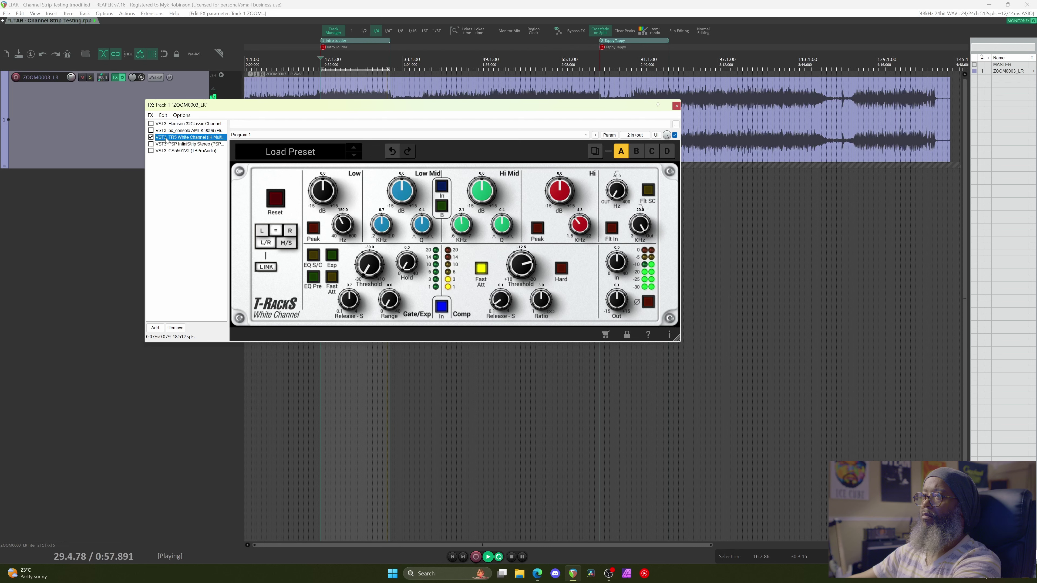
click(162, 144)
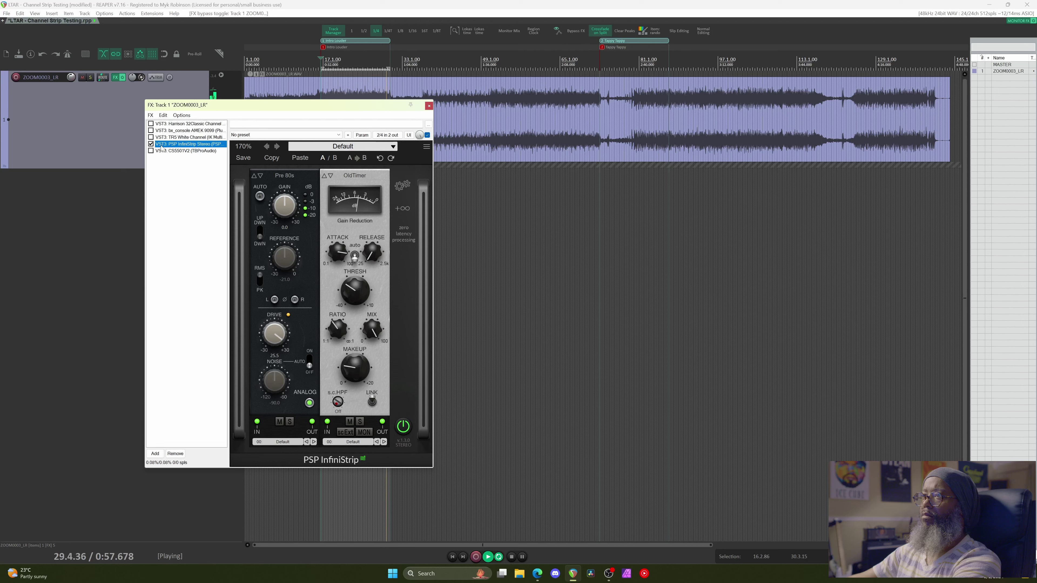
click(163, 151)
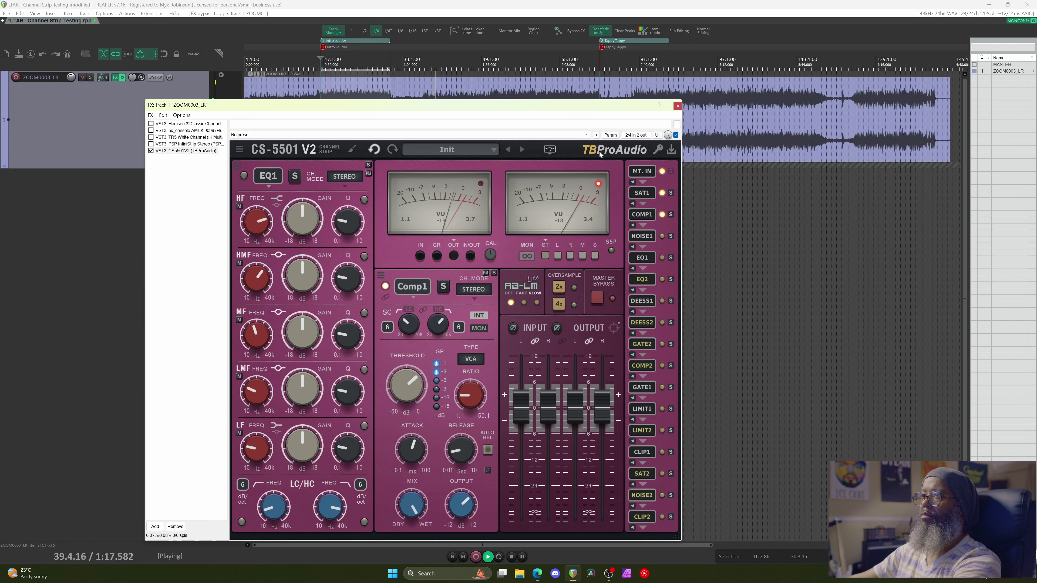
key(space)
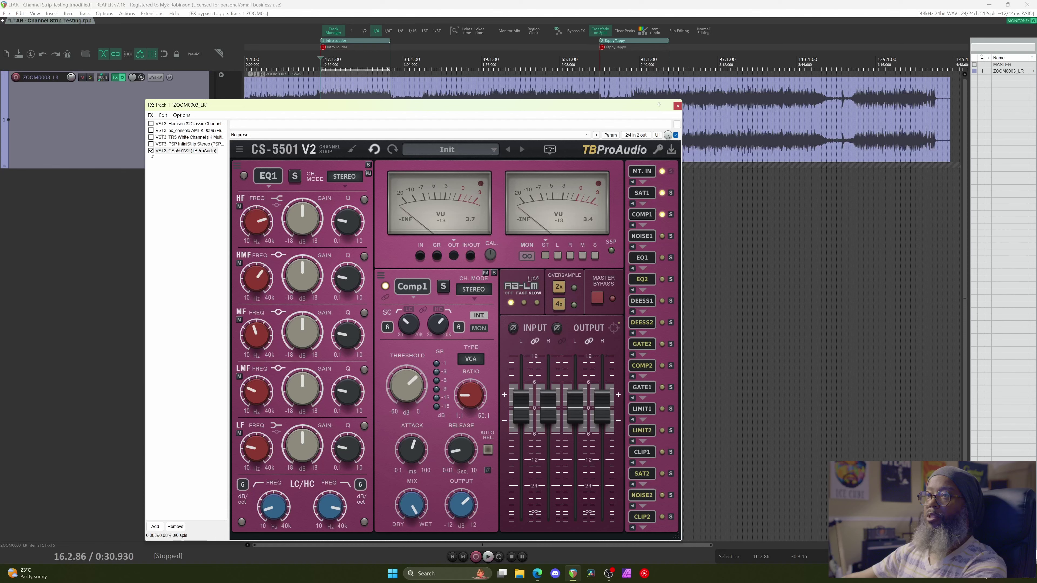
Step: Bypass CS-5501 V2 and add the ReaChannelStrip FX chain to the track
click(150, 151)
click(155, 527)
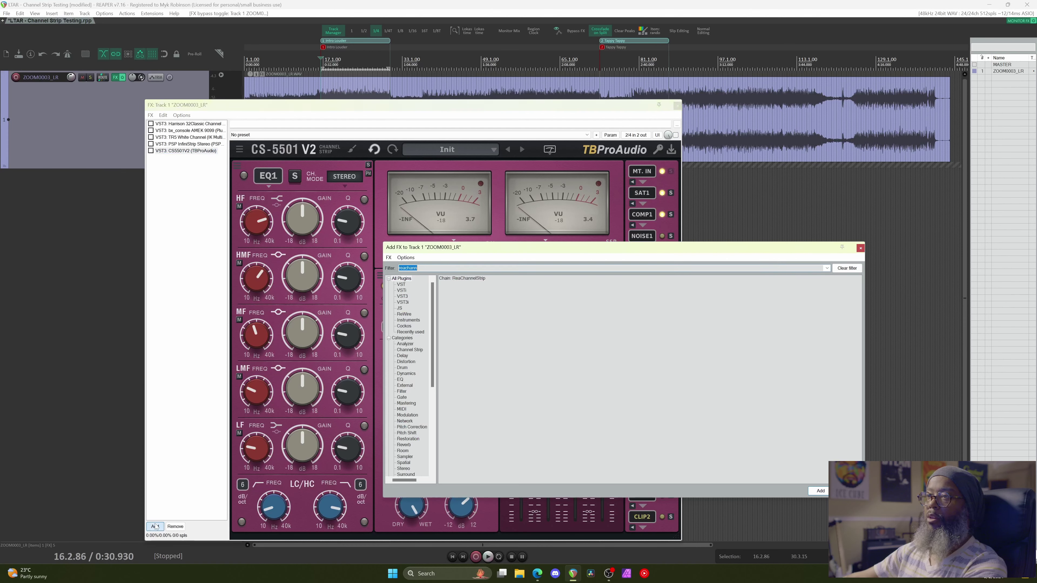
text(reach)
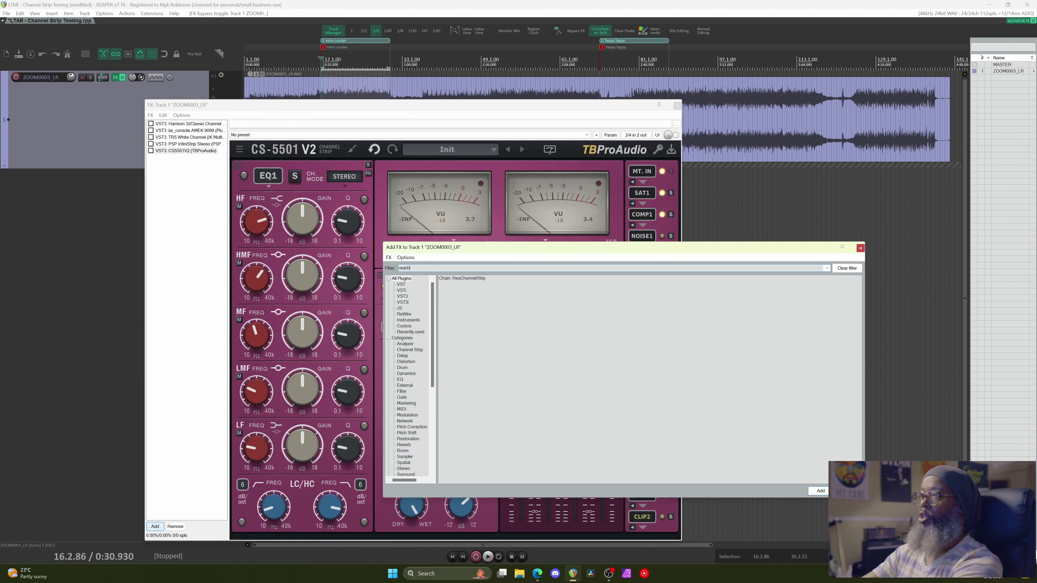
double_click(476, 278)
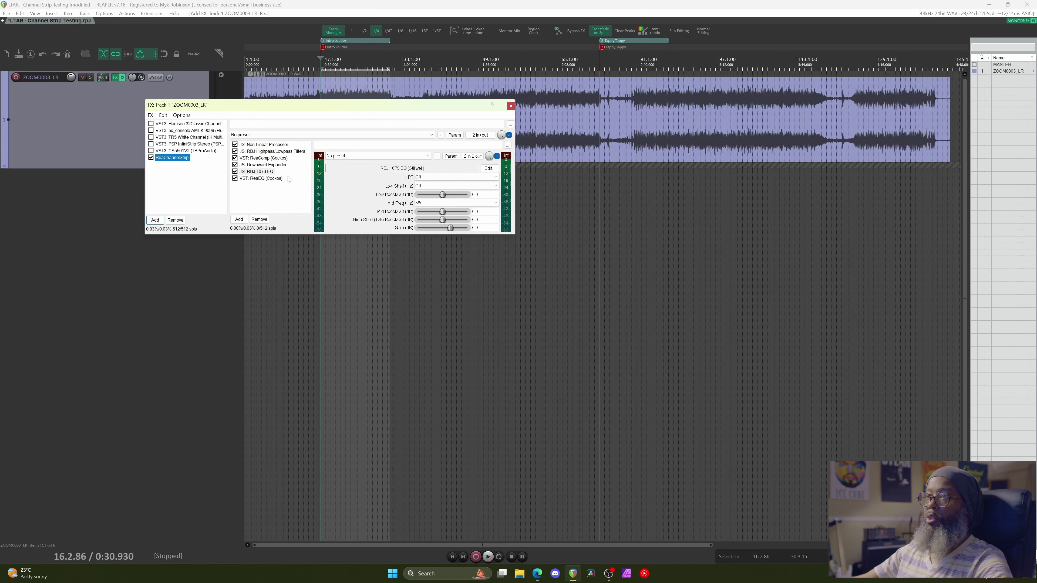
Step: Examine each ReaChannelStrip module: Non-Linear Processor, RBJ Highpass/Lowpass Filters, ReaComp, Downward Expander, RBJ 1073 EQ and ReaEQ
click(271, 144)
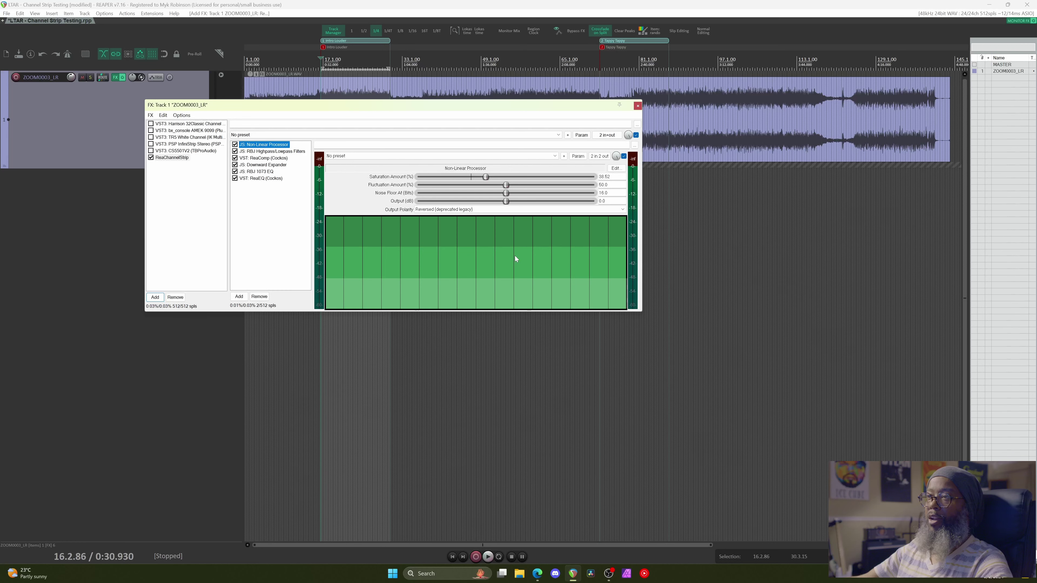
click(273, 152)
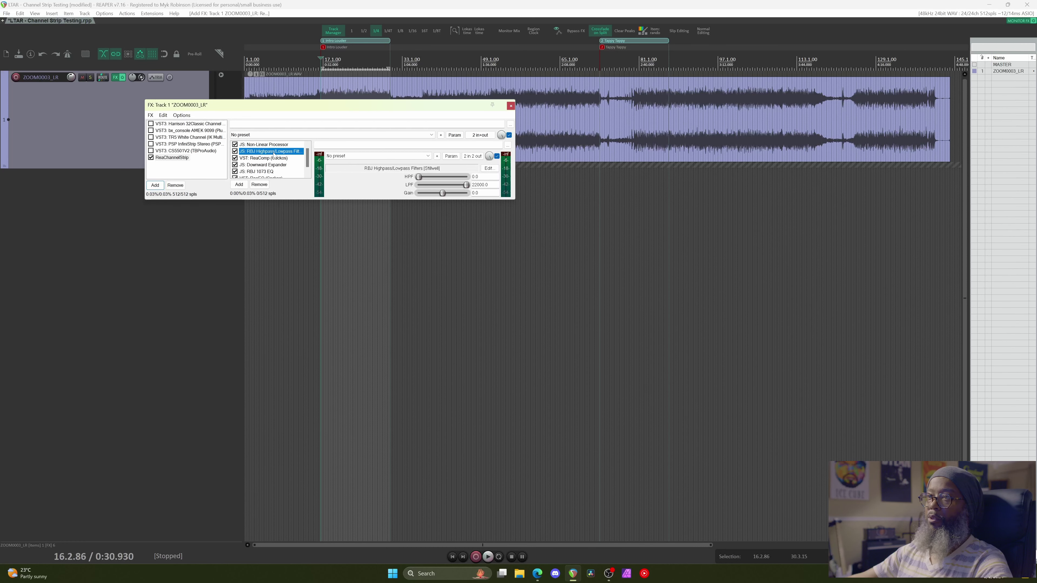
click(272, 159)
click(276, 165)
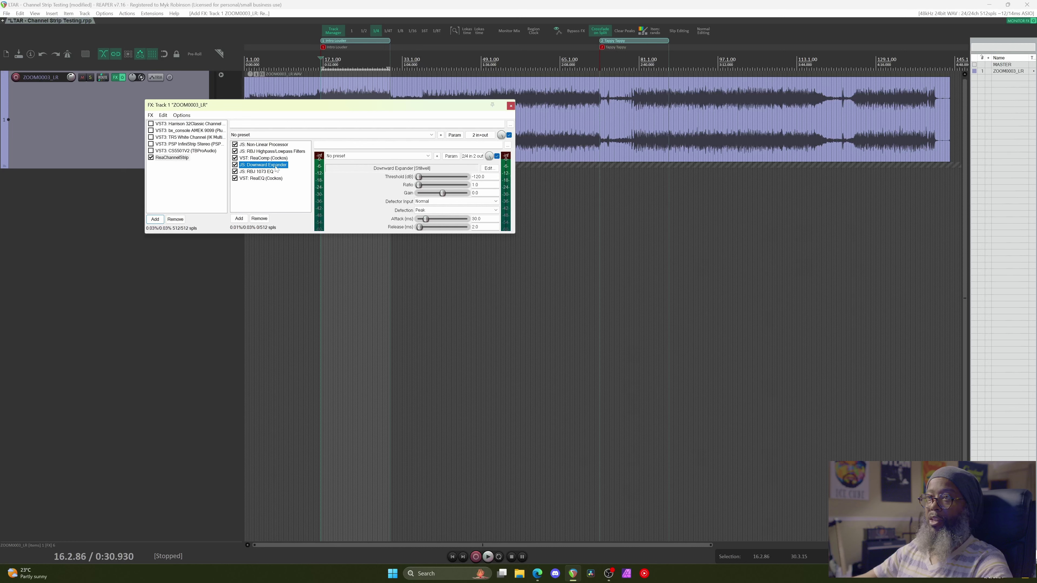
click(274, 172)
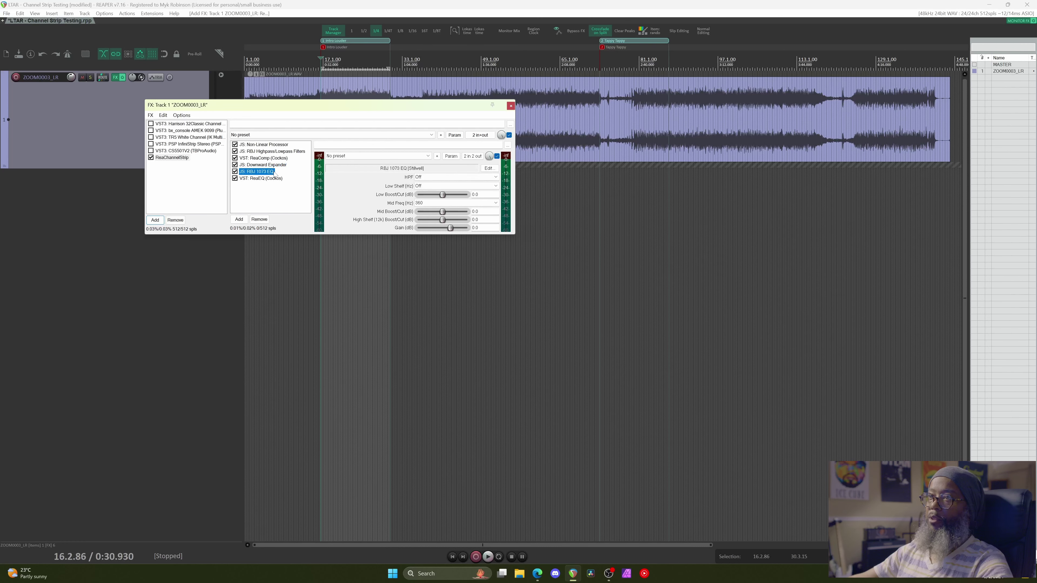
click(276, 178)
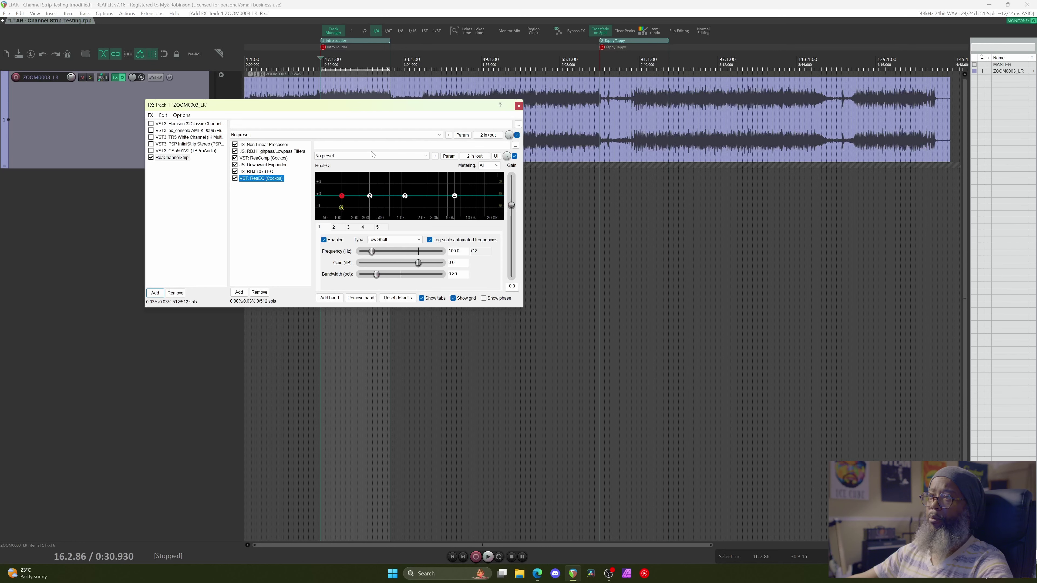
Step: Load the Harrison 32C Channel Strip Saturation preset in ReaChannelStrip and show the Non-Linear Processor settings
click(332, 135)
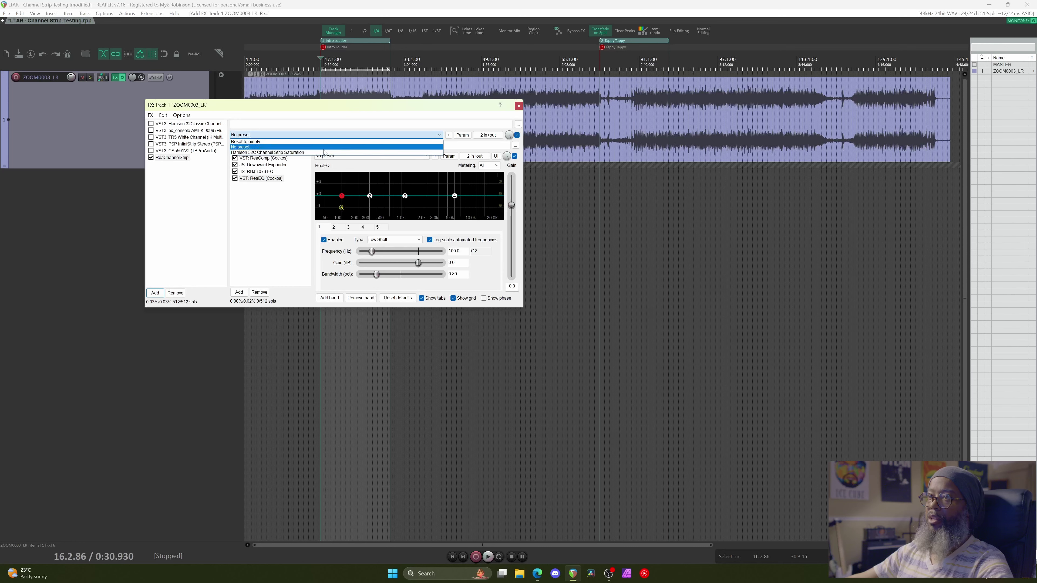
click(318, 153)
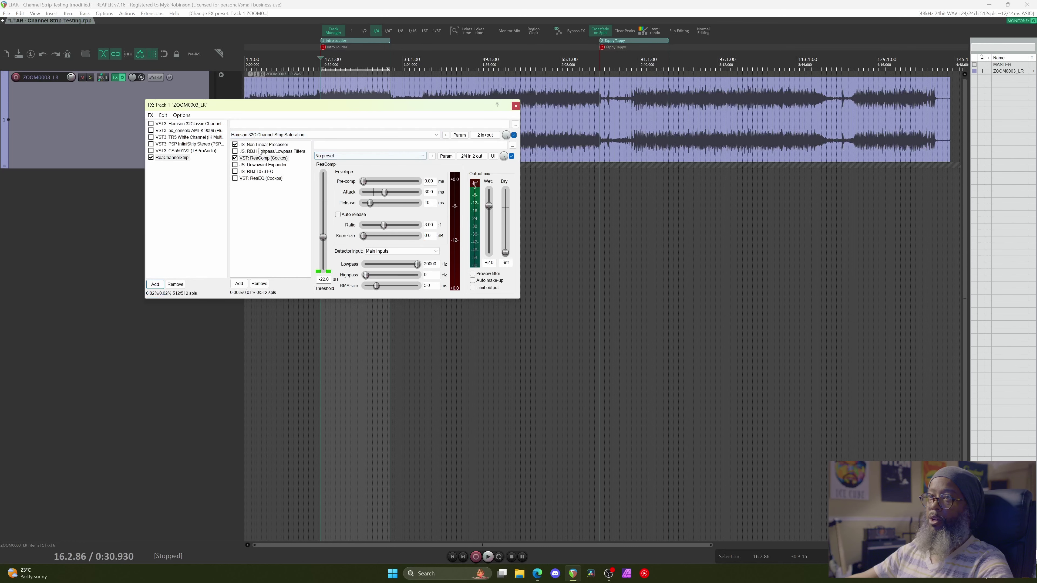
click(273, 145)
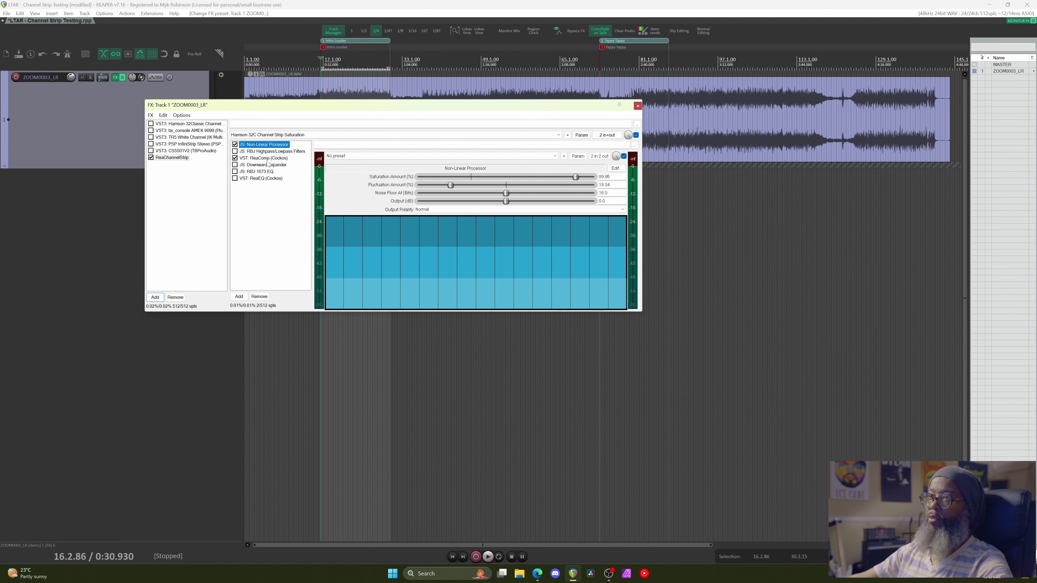
Step: Audition the track through ReaChannelStrip with repeat enabled, checking the ReaComp and Non-Linear Processor settings
click(323, 3)
key(space)
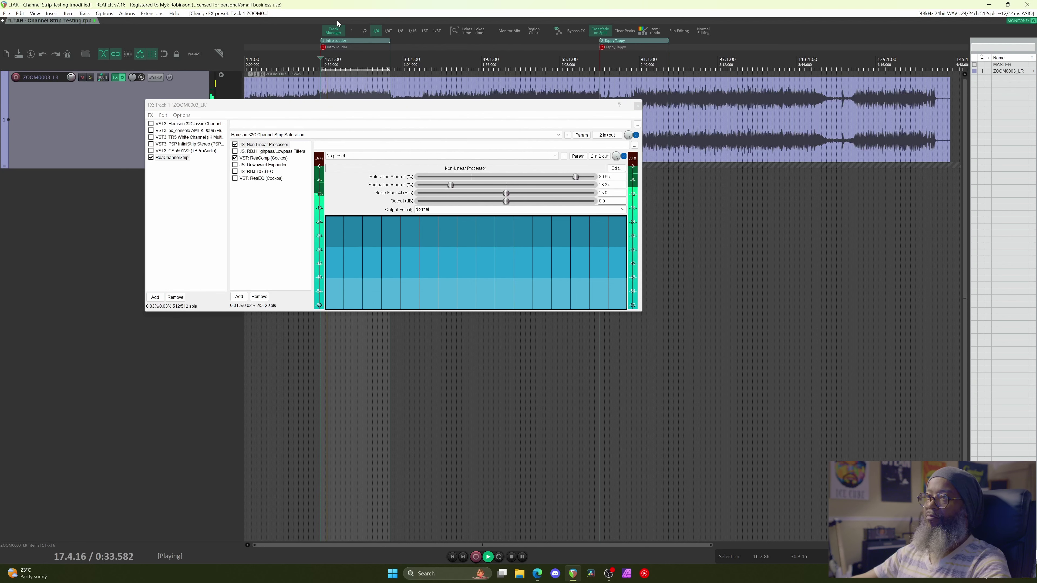
click(268, 160)
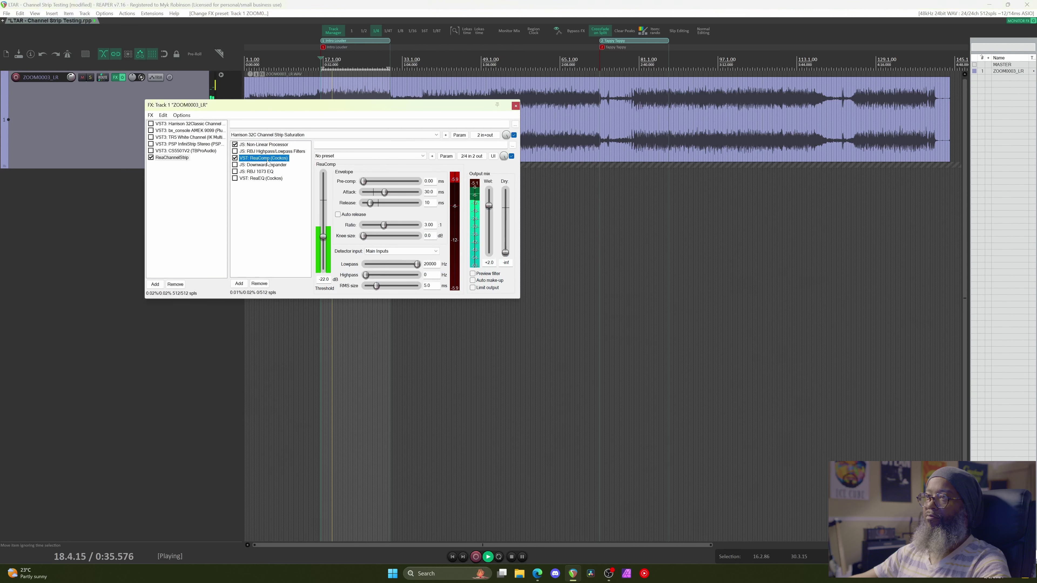
click(275, 145)
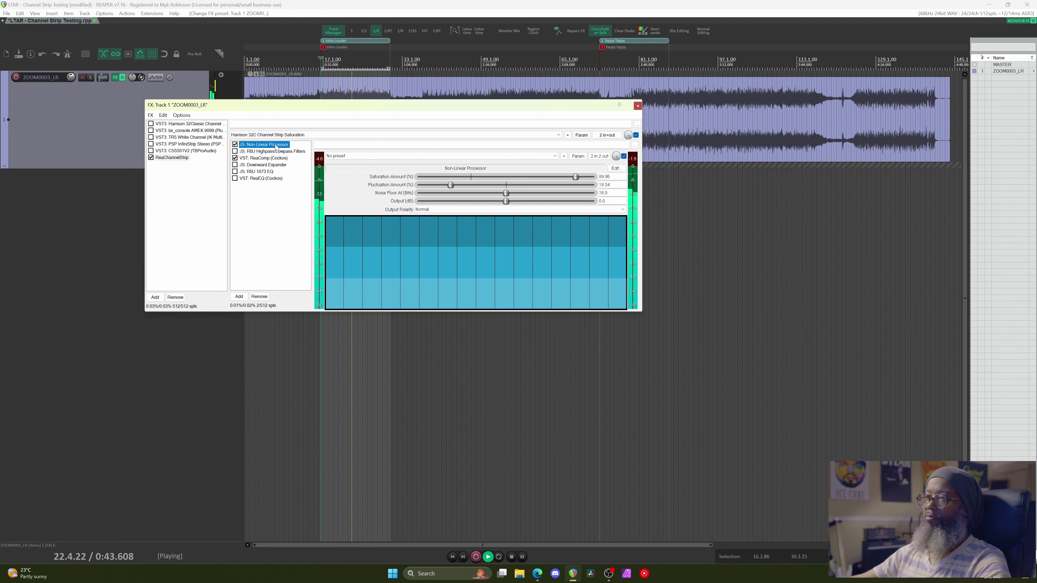
click(499, 555)
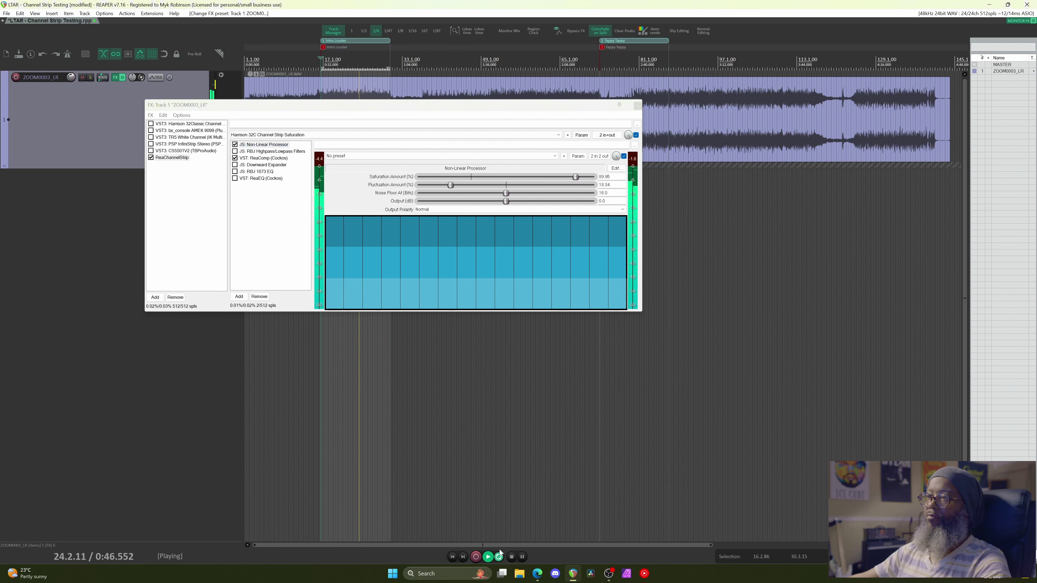
click(431, 108)
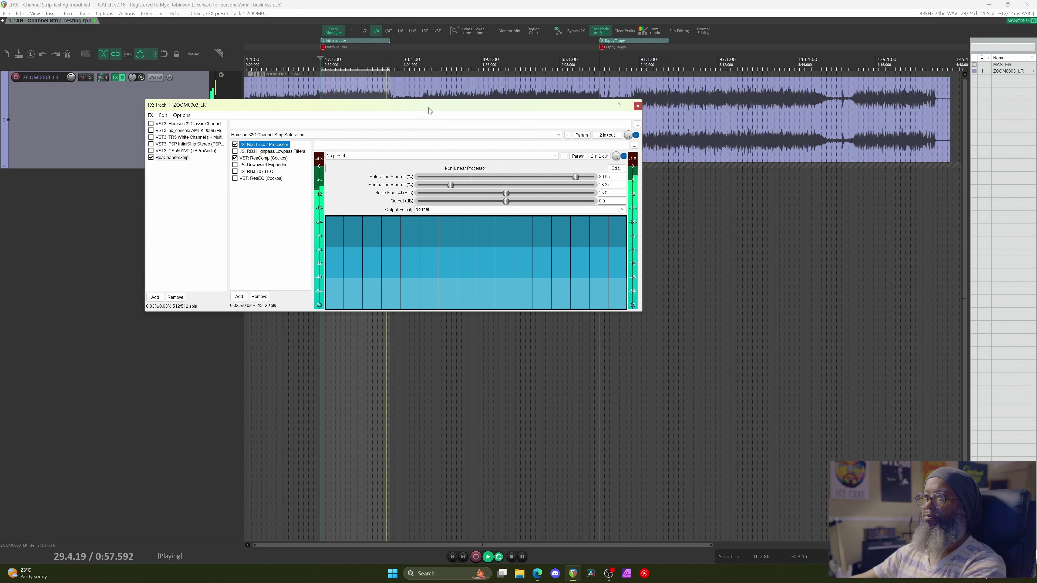
Step: Bypass ReaChannelStrip and audition Harrison 32Classic in its place, turning repeat off before stopping playback
click(165, 123)
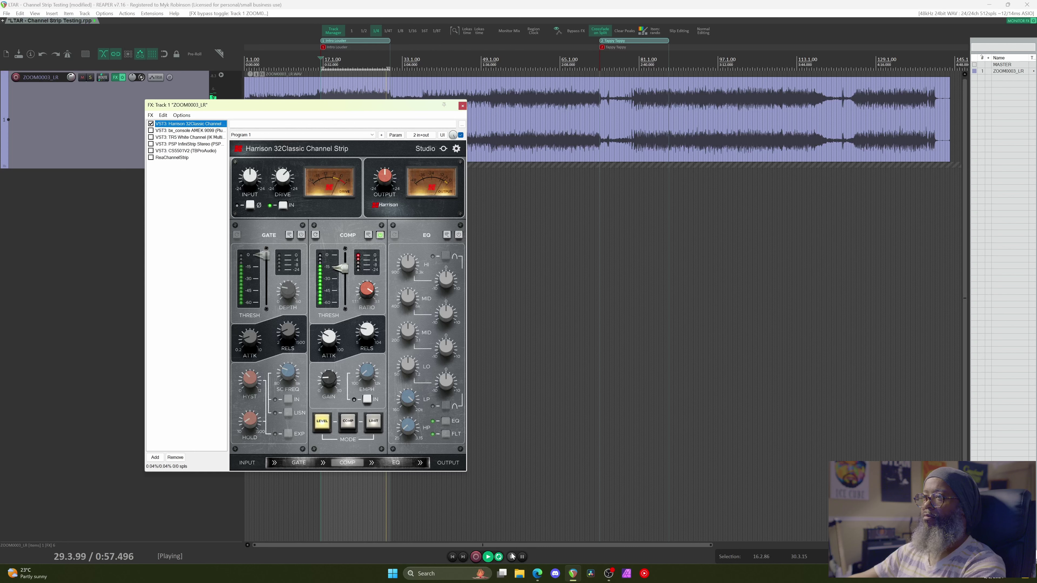
click(498, 556)
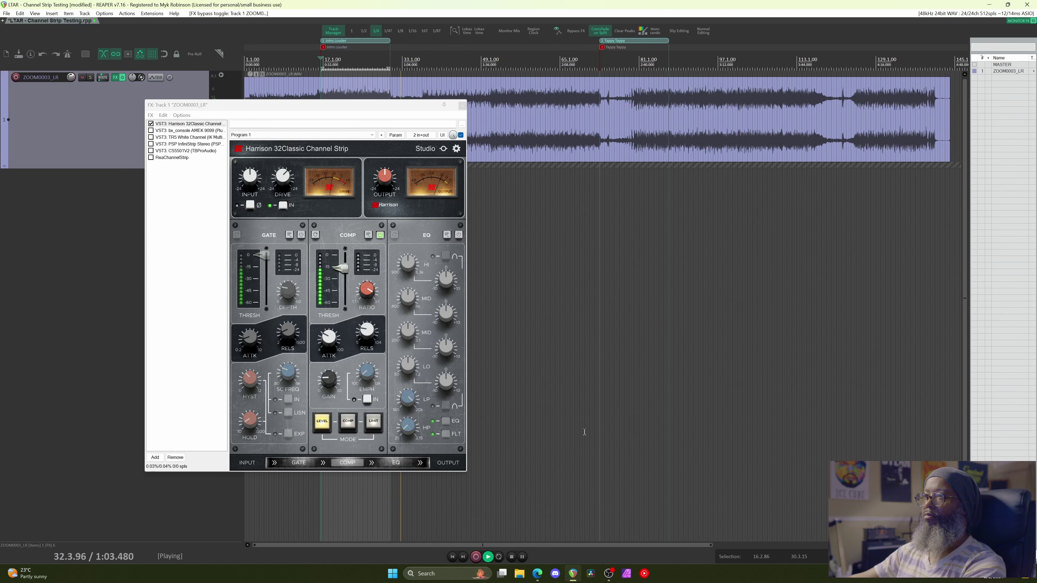
key(space)
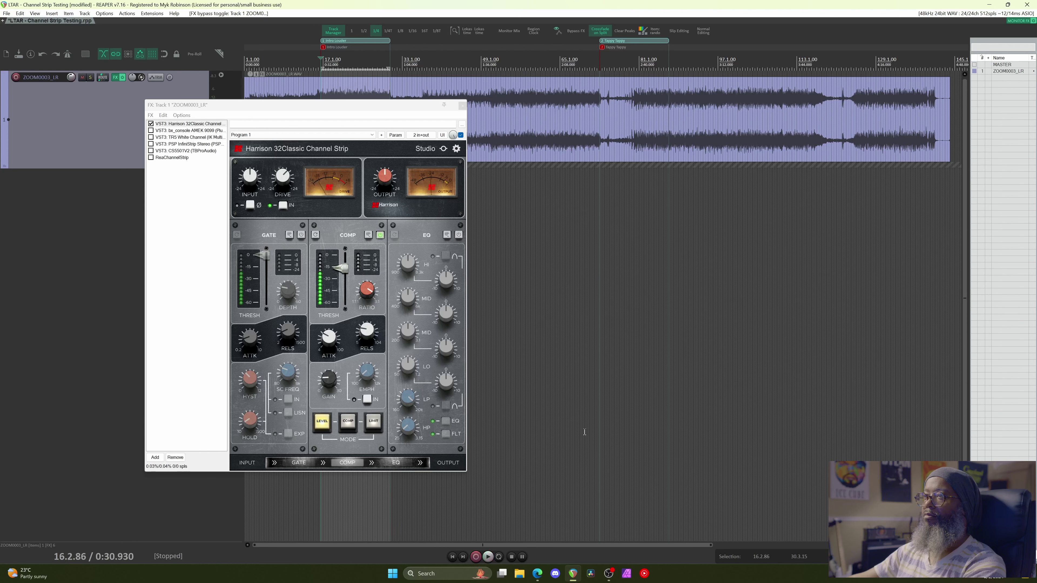